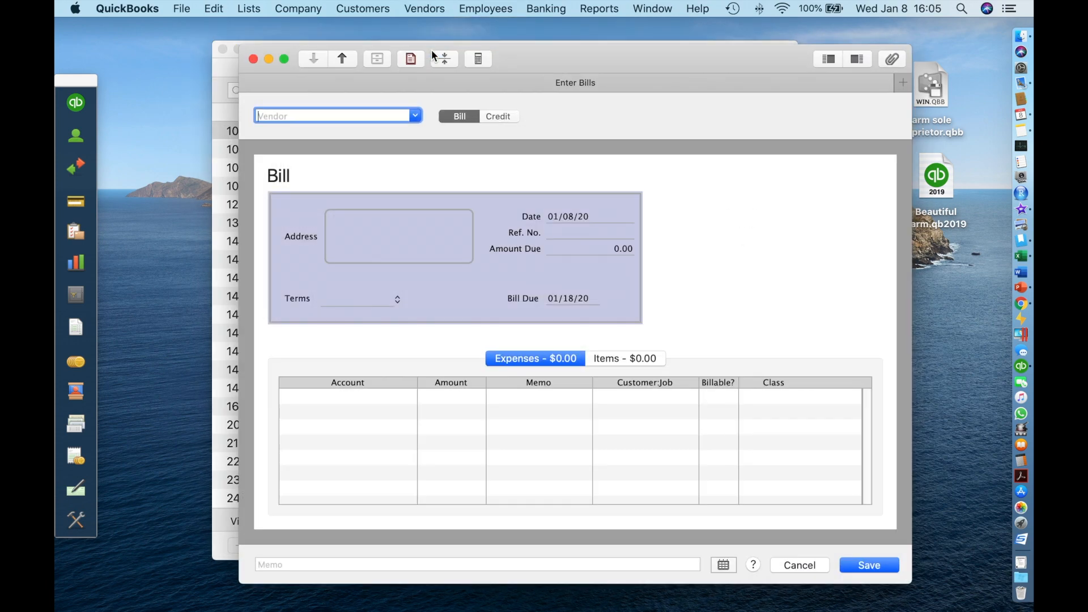
Close the blank bill and add an Enter Bills shortcut to the toolbar between Deposits and Invoices
{"action": "left_click", "coordinate": [254, 60]}
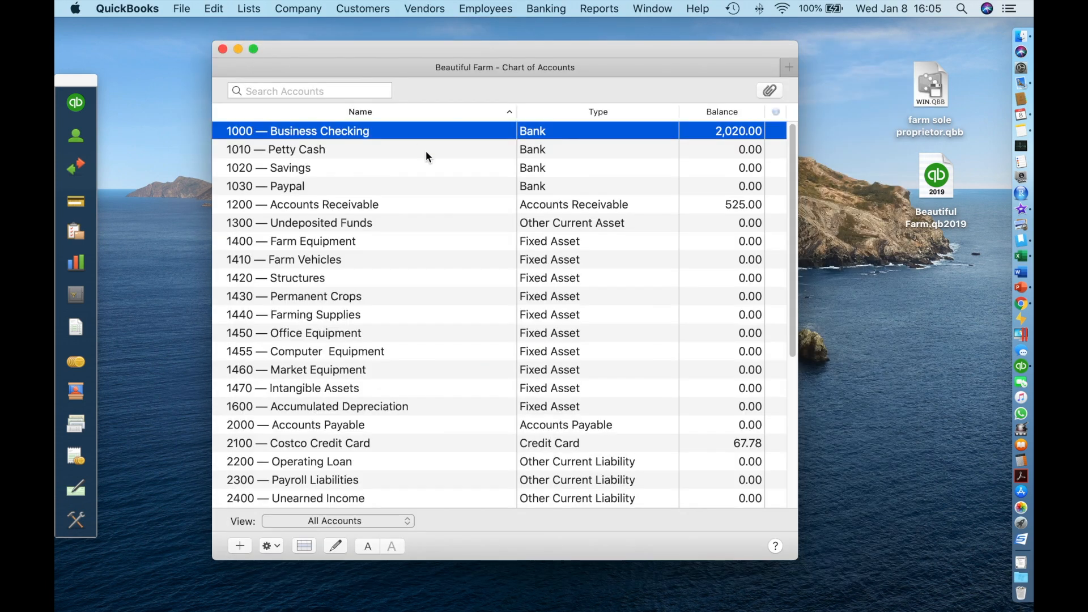
{"action": "mouse_move", "coordinate": [79, 235]}
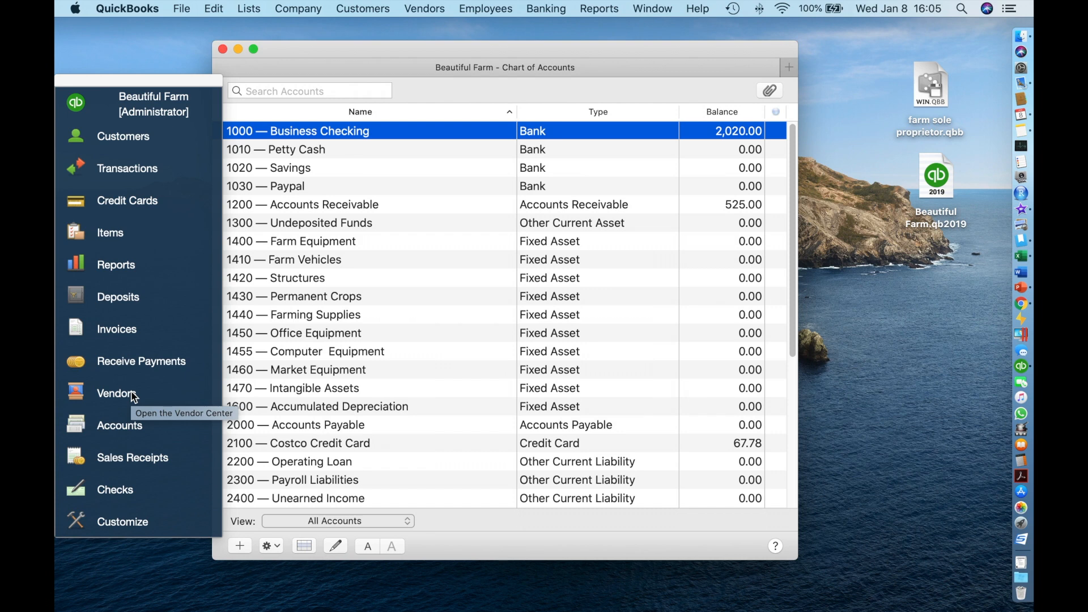
{"action": "left_click", "coordinate": [121, 525]}
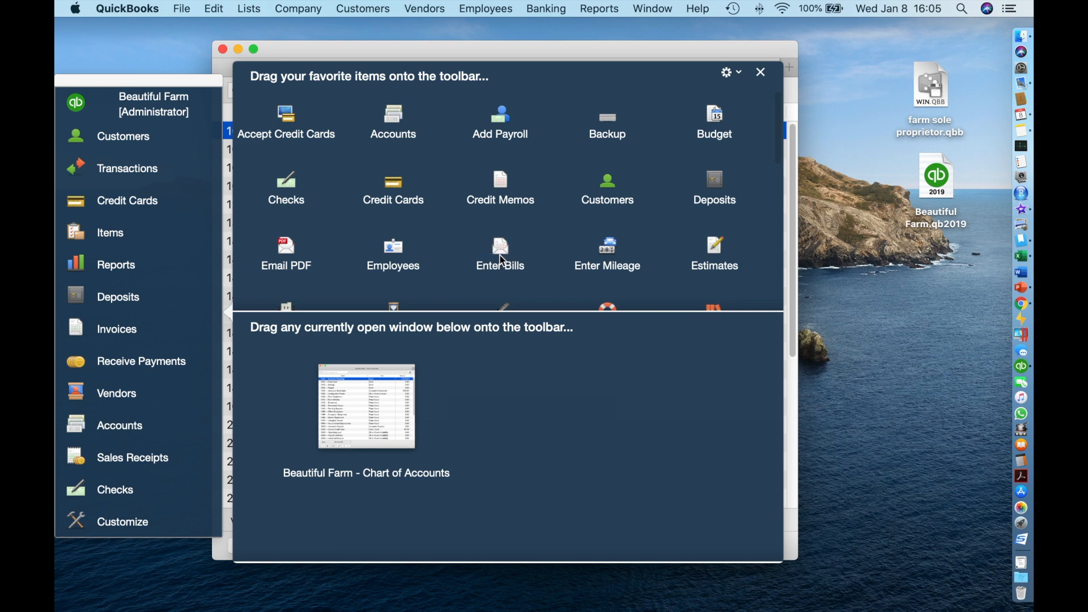
{"action": "scroll", "coordinate": [500, 256], "scroll_direction": "down", "scroll_amount": 5}
{"action": "scroll", "coordinate": [502, 260], "scroll_direction": "up", "scroll_amount": 5}
{"action": "left_click_drag", "start_coordinate": [502, 257], "coordinate": [131, 310]}
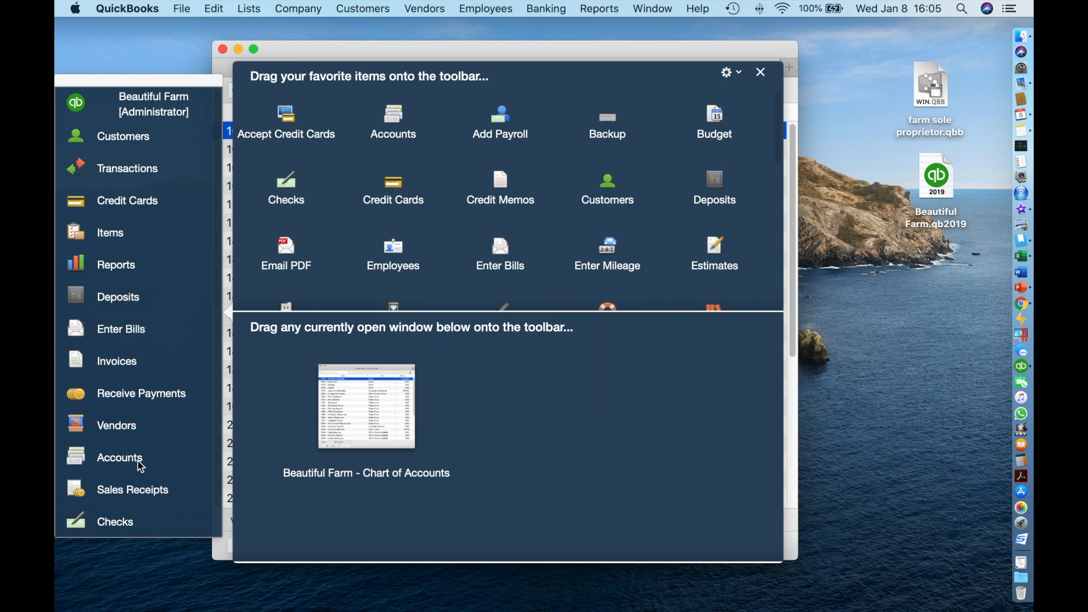
Remove the Credit Cards, Transactions and Reports shortcuts from the toolbar
{"action": "left_click_drag", "start_coordinate": [80, 207], "coordinate": [170, 207]}
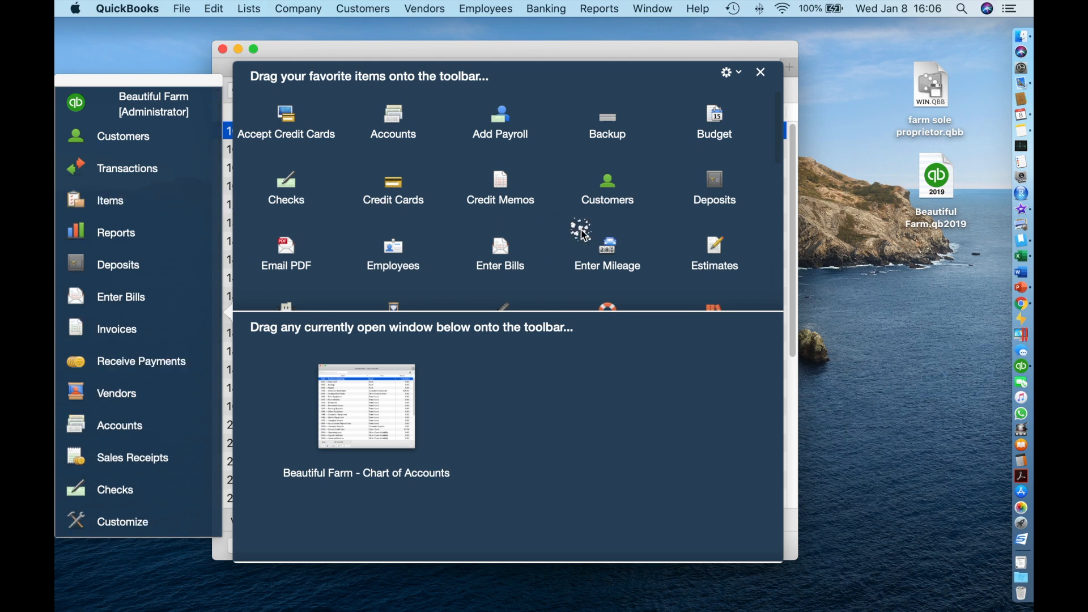
{"action": "left_click", "coordinate": [115, 175]}
{"action": "left_click_drag", "start_coordinate": [115, 175], "coordinate": [627, 166]}
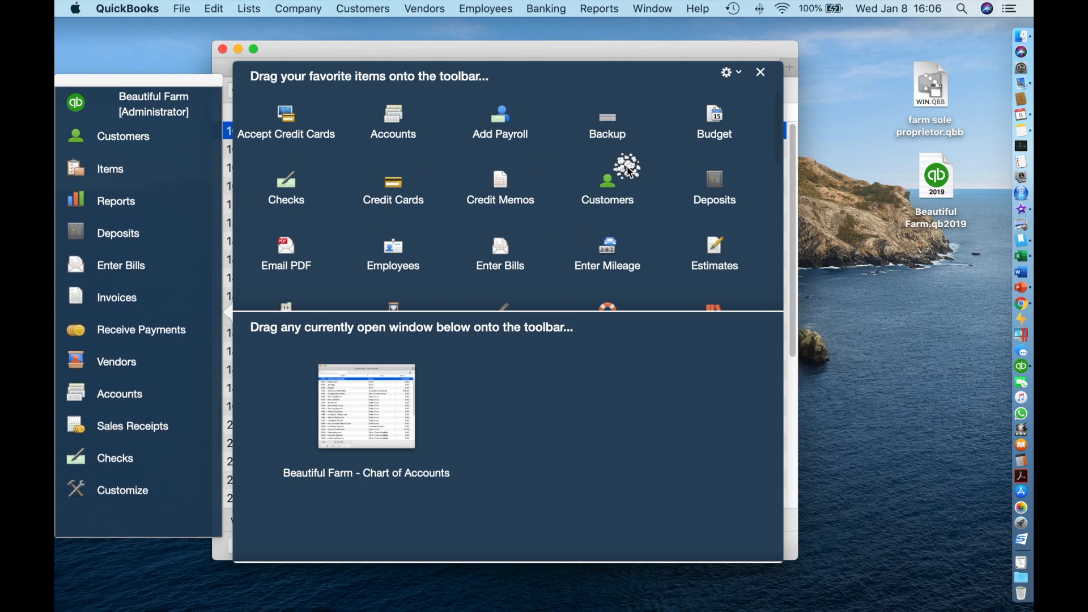
{"action": "left_click", "coordinate": [99, 209]}
{"action": "left_click_drag", "start_coordinate": [100, 208], "coordinate": [584, 199]}
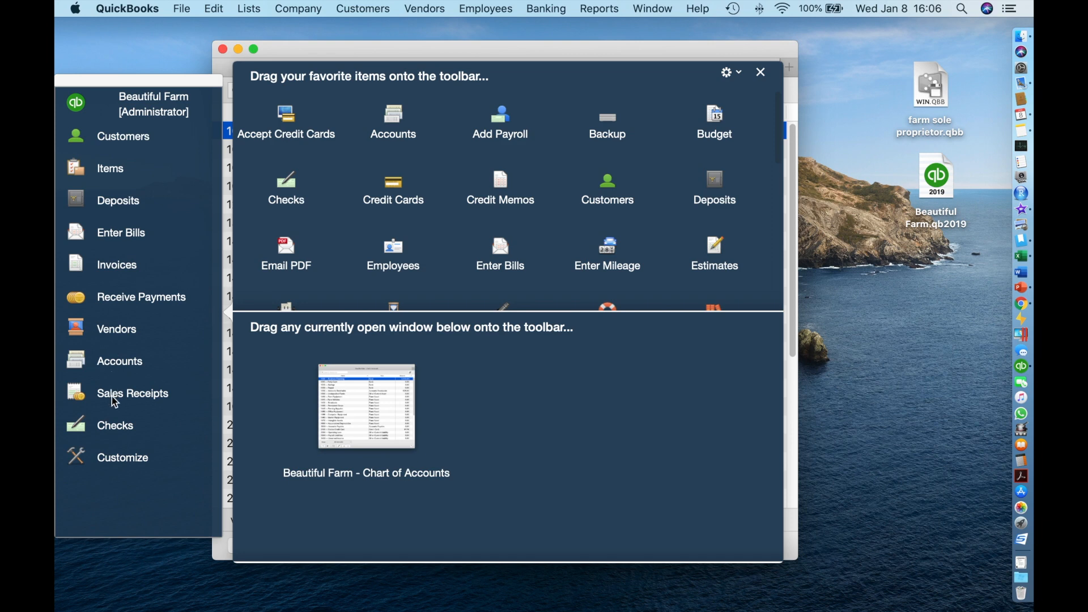
Reorder the shortcuts to Customers, Invoices, Sales Receipts, Receive Payments, Deposits, Items, Vendors, Enter Bills and finish customizing
{"action": "left_click_drag", "start_coordinate": [111, 275], "coordinate": [108, 168]}
{"action": "left_click_drag", "start_coordinate": [111, 391], "coordinate": [117, 193]}
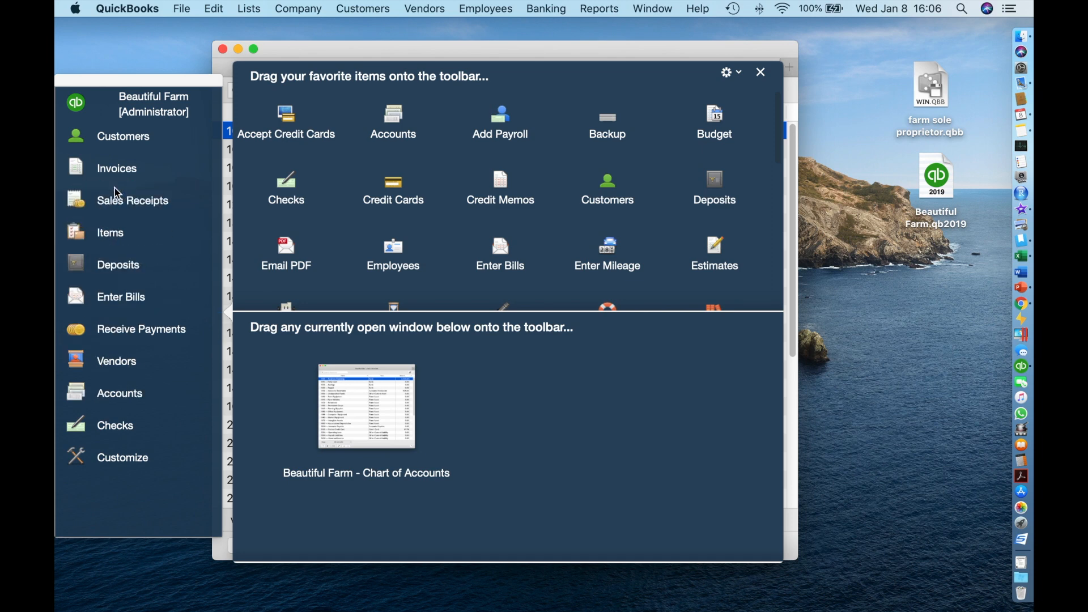
{"action": "left_click_drag", "start_coordinate": [115, 330], "coordinate": [110, 223]}
{"action": "left_click_drag", "start_coordinate": [111, 303], "coordinate": [111, 258]}
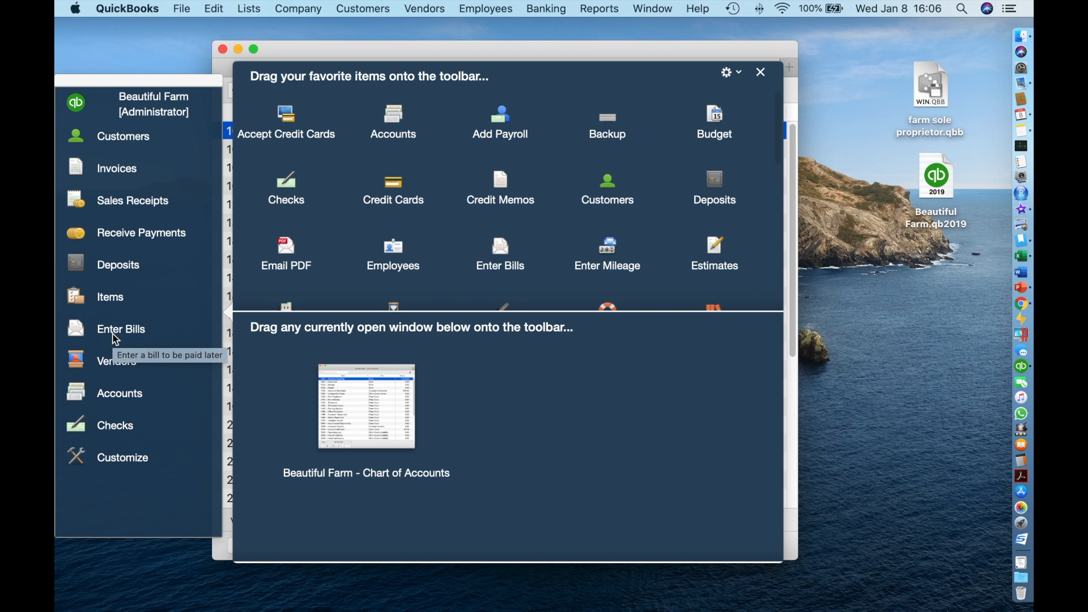
{"action": "left_click_drag", "start_coordinate": [116, 339], "coordinate": [116, 374]}
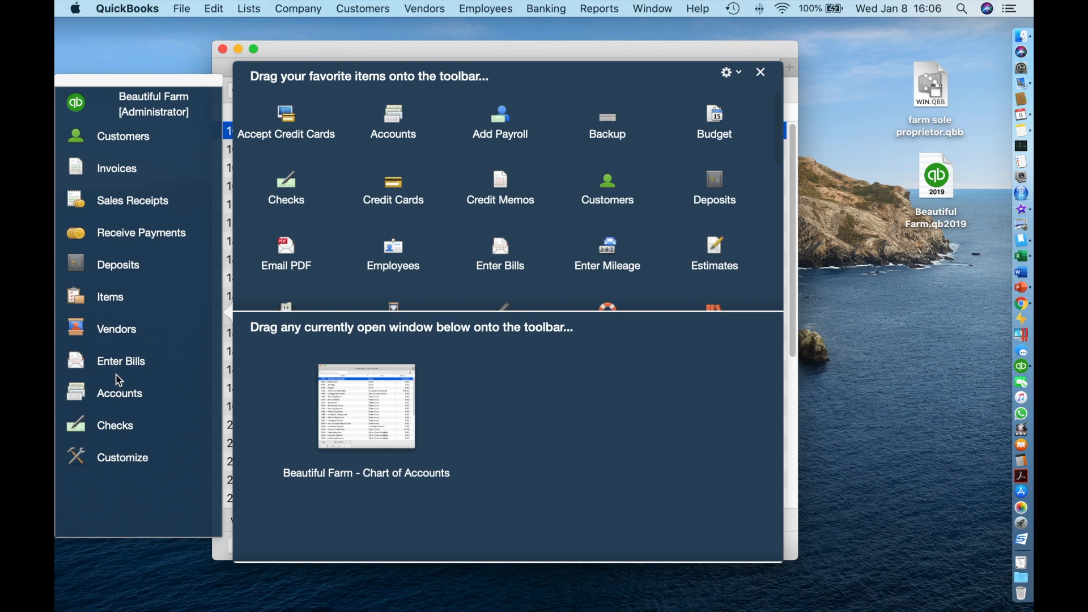
{"action": "left_click", "coordinate": [762, 73]}
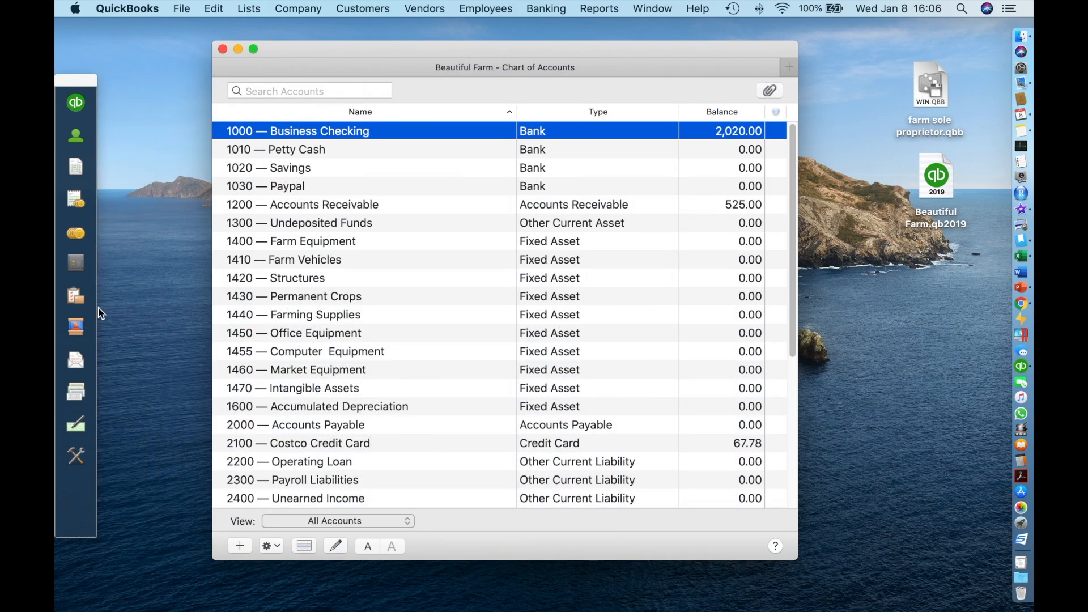
Start a new bill for Green Thumb Nursery and choose to set it up as a new vendor
{"action": "mouse_move", "coordinate": [100, 313]}
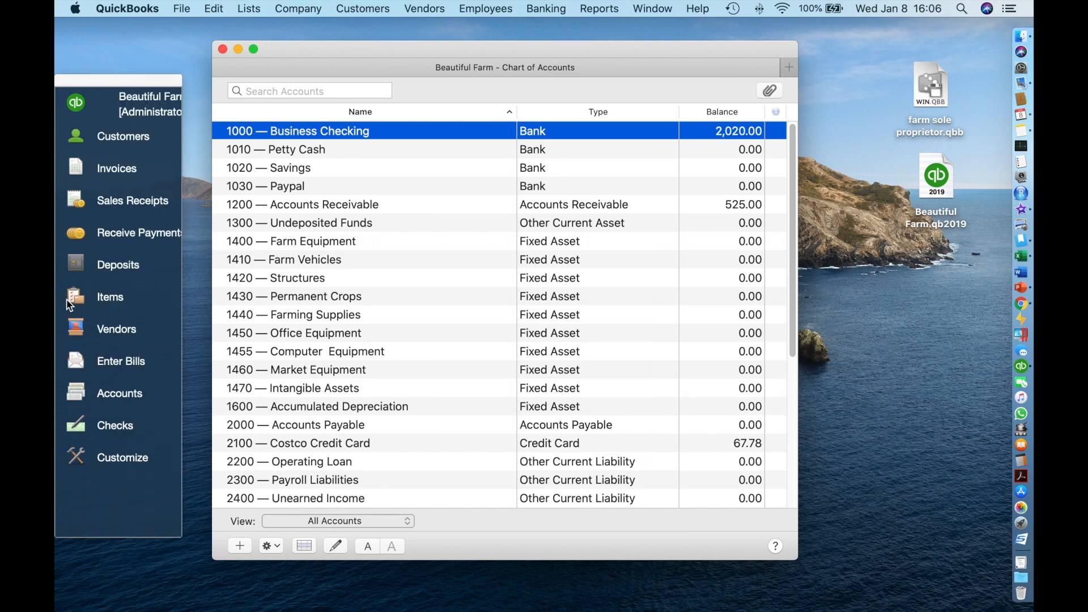
{"action": "left_click", "coordinate": [113, 366]}
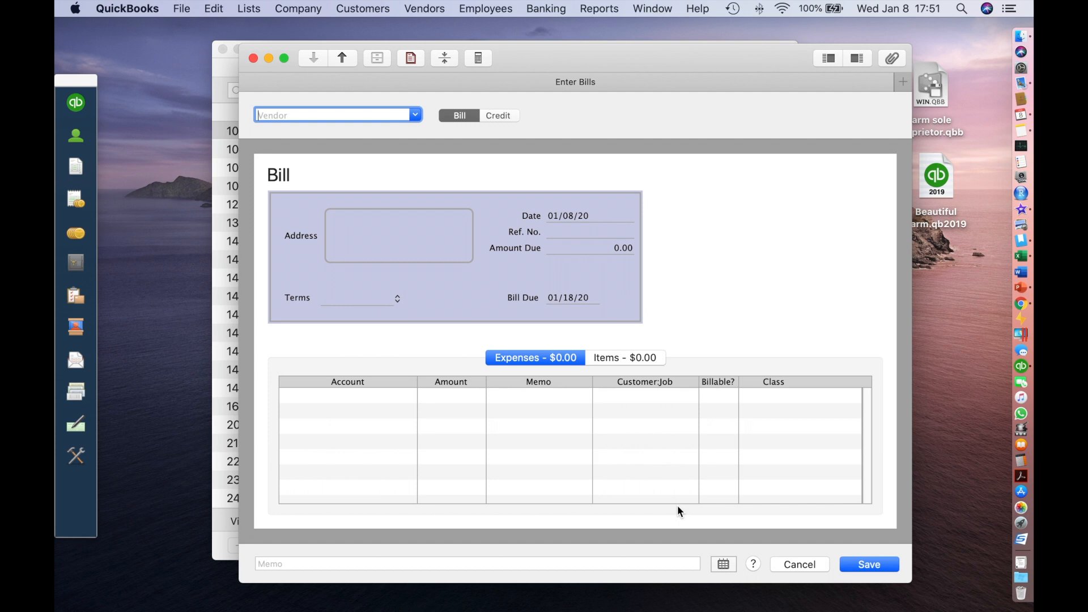
{"action": "left_click", "coordinate": [416, 114]}
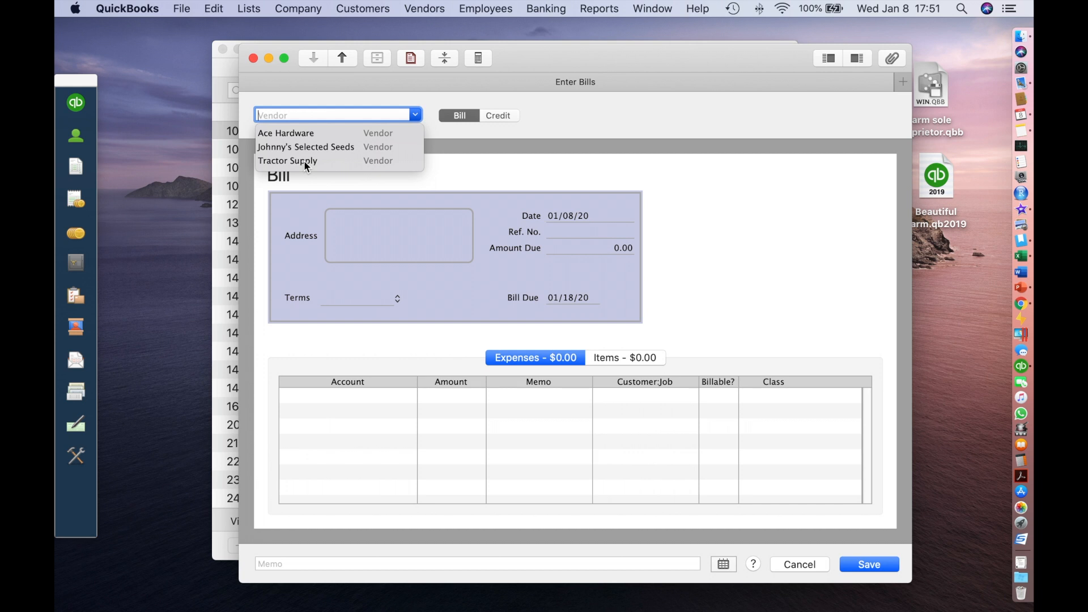
{"action": "type", "text": "Green "}
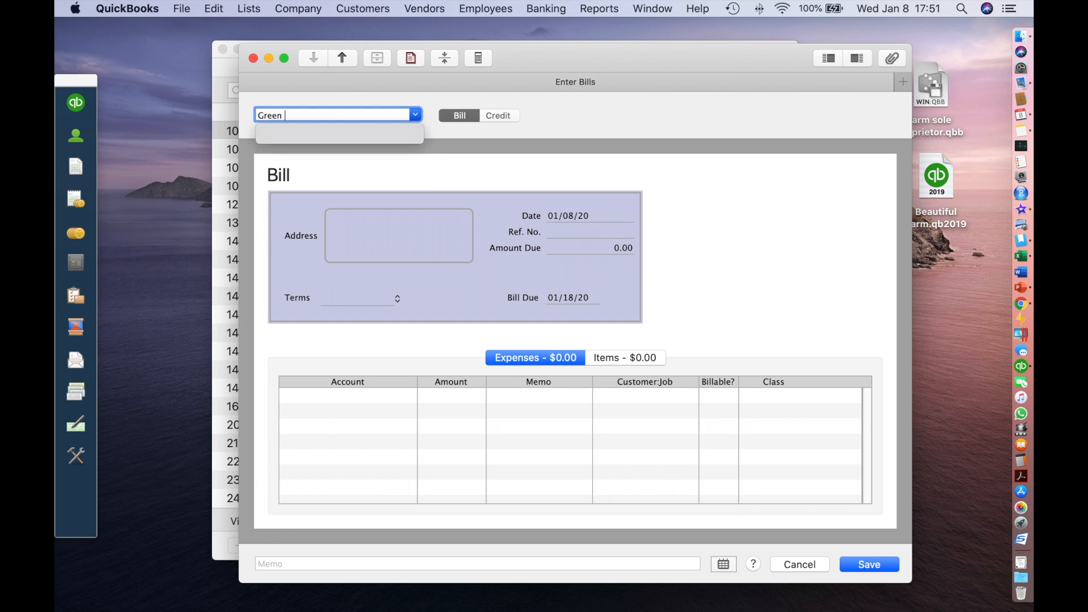
{"action": "type", "text": "thumb Nursery"}
{"action": "left_click", "coordinate": [289, 115]}
{"action": "key", "text": "BackSpace"}
{"action": "type", "text": "T"}
{"action": "key", "text": "Tab"}
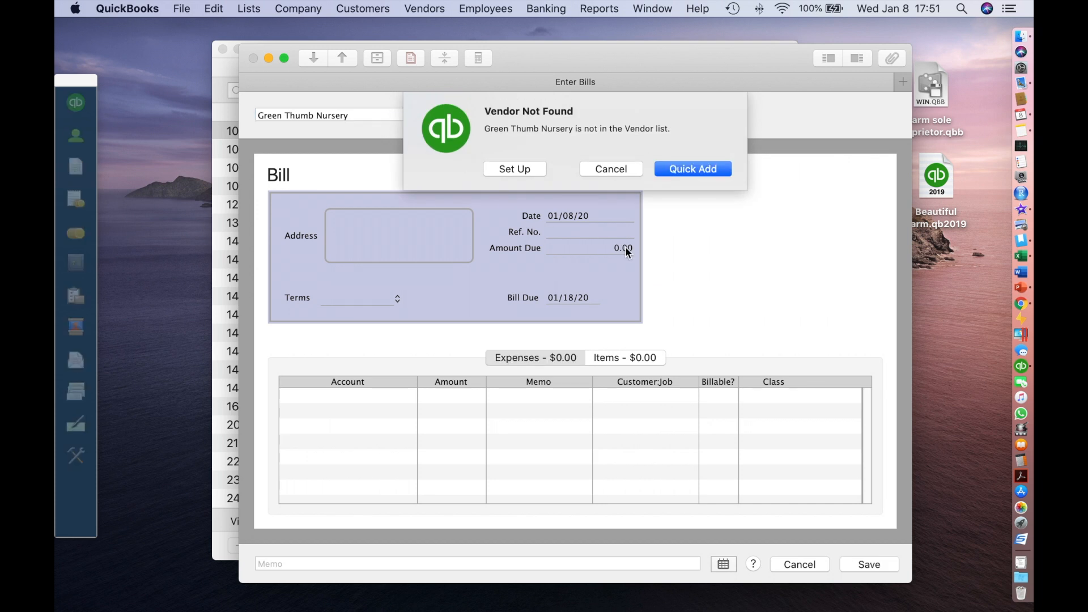
{"action": "left_click", "coordinate": [518, 169]}
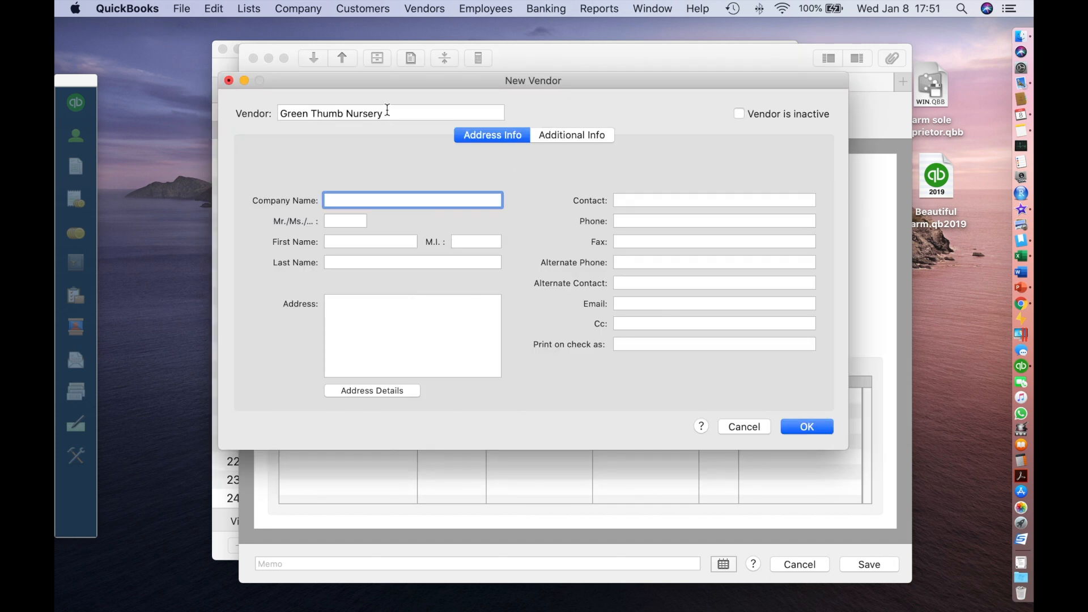
Copy the vendor name into the company name and address, and complete the vendor's street address, city, state and ZIP code
{"action": "left_click_drag", "start_coordinate": [387, 112], "coordinate": [278, 108]}
{"action": "key", "text": "super+c"}
{"action": "left_click", "coordinate": [333, 200]}
{"action": "key", "text": "super+v"}
{"action": "left_click", "coordinate": [334, 304]}
{"action": "key", "text": "super+v"}
{"action": "key", "text": "Return"}
{"action": "type", "text": "567 Railroad Ave"}
{"action": "key", "text": "Return"}
{"action": "type", "text": "Ot"}
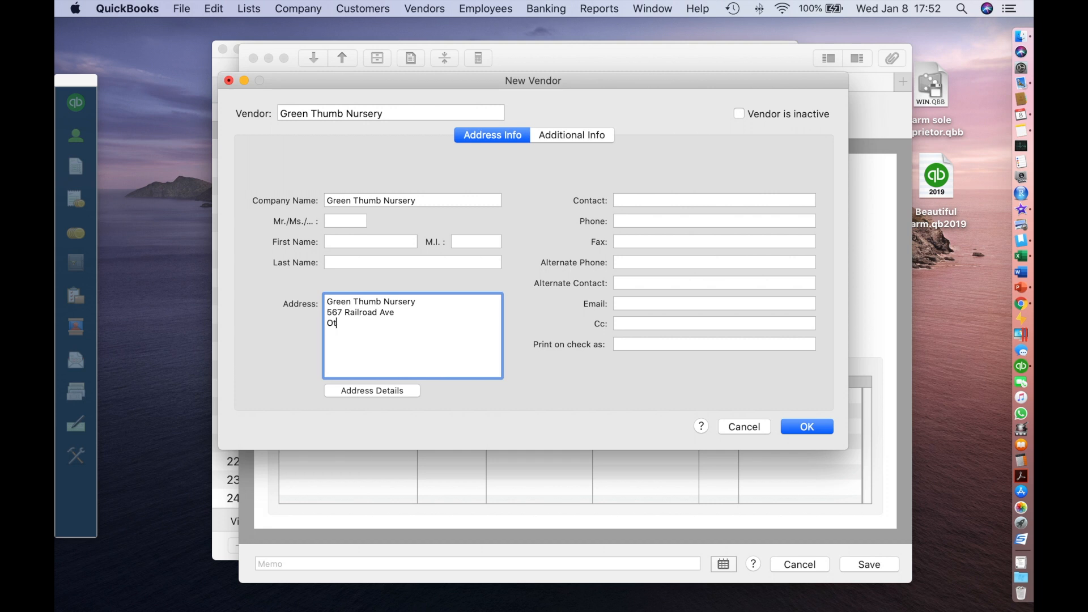
{"action": "type", "text": "hertown, CA 95777"}
{"action": "key", "text": "Tab"}
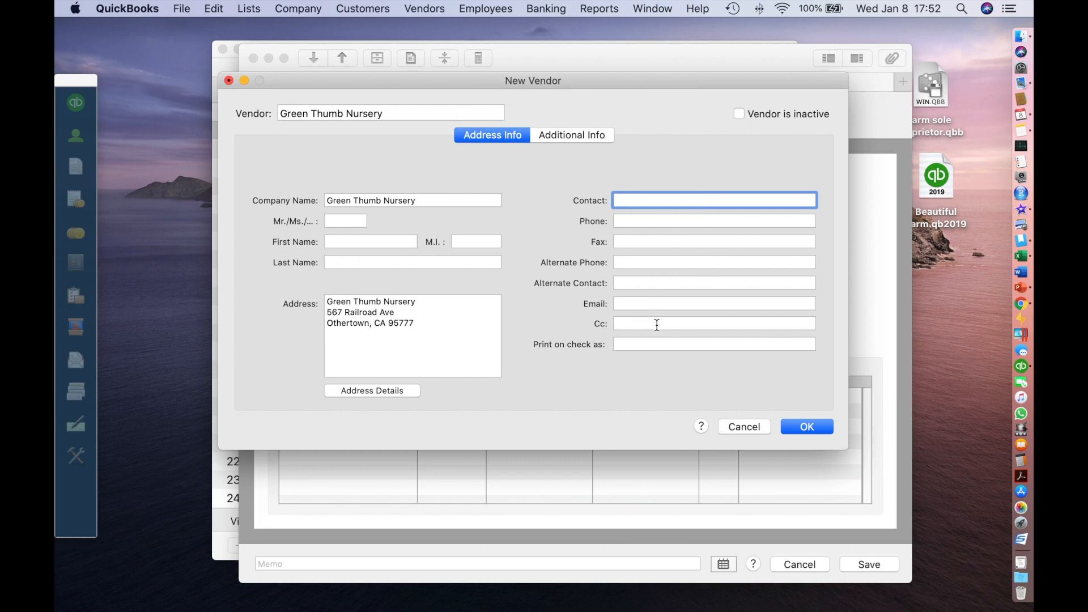
Set the new vendor's payment terms to Net 30 and save the vendor
{"action": "left_click", "coordinate": [564, 135]}
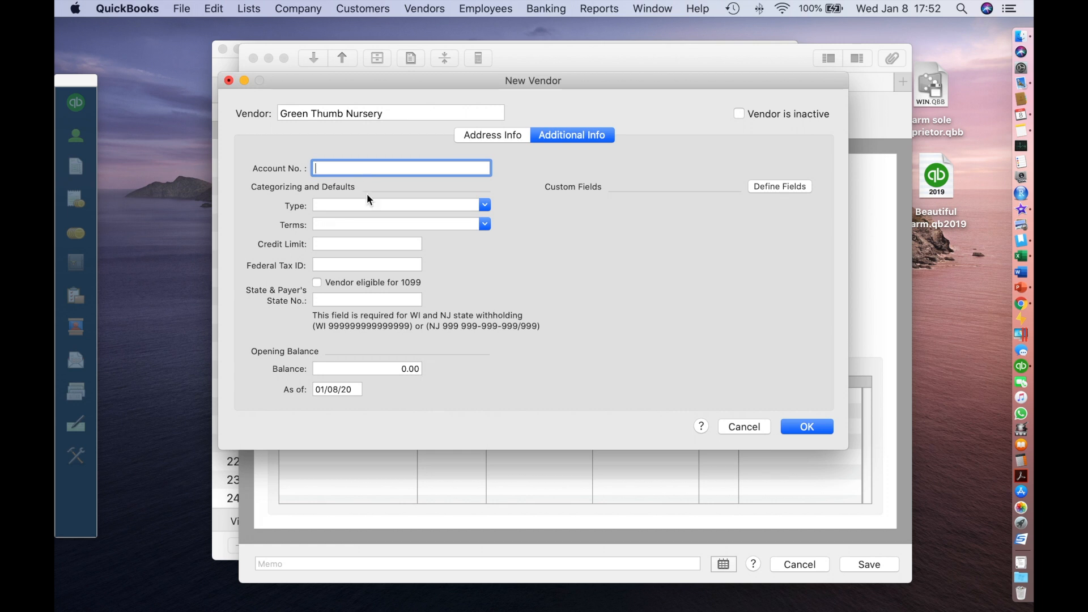
{"action": "left_click", "coordinate": [485, 224]}
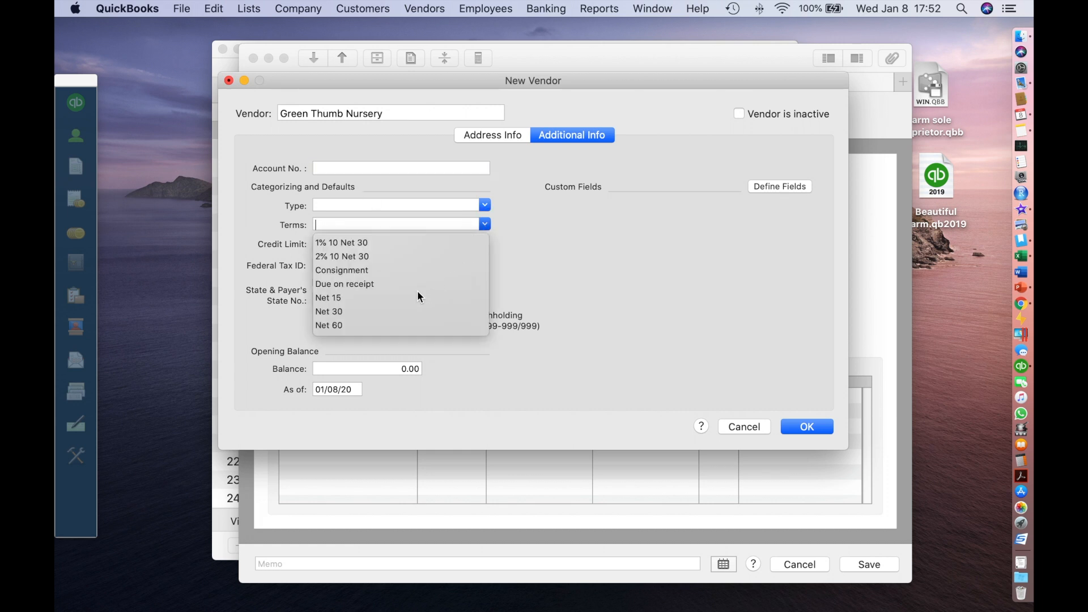
{"action": "left_click", "coordinate": [389, 309]}
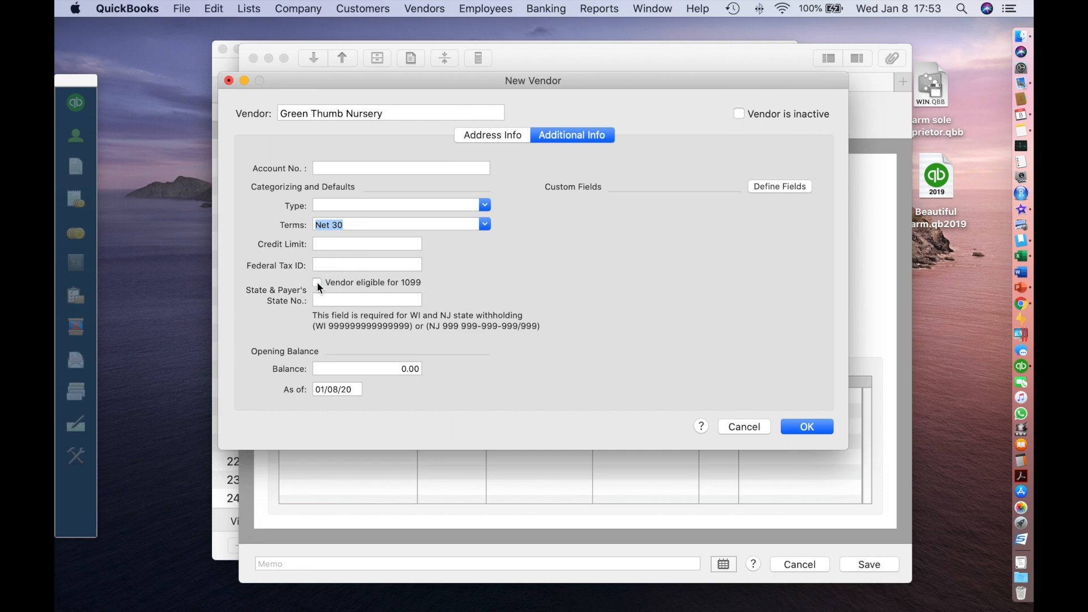
{"action": "left_click", "coordinate": [806, 430]}
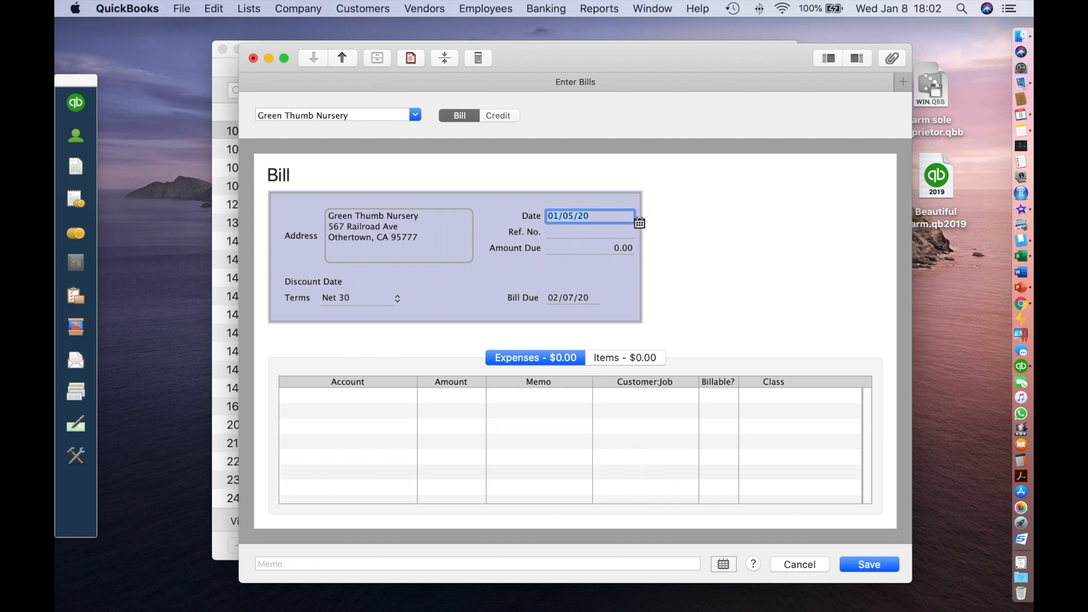
Date the bill 01/04/20 and set the amount due to 580.00
{"action": "key", "text": "shift+Tab"}
{"action": "key", "text": "Tab"}
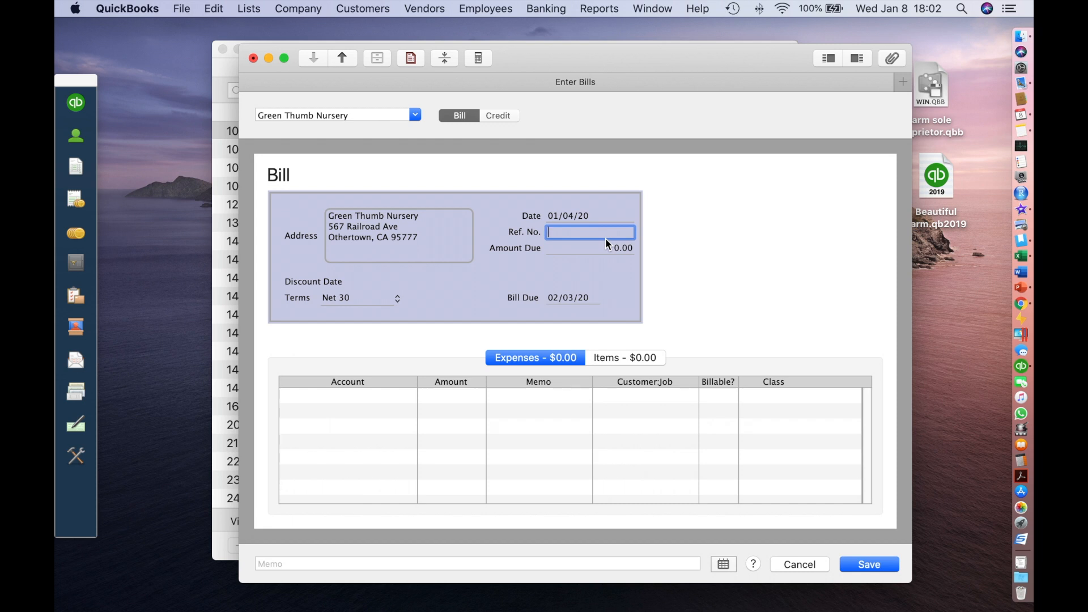
{"action": "key", "text": "Tab"}
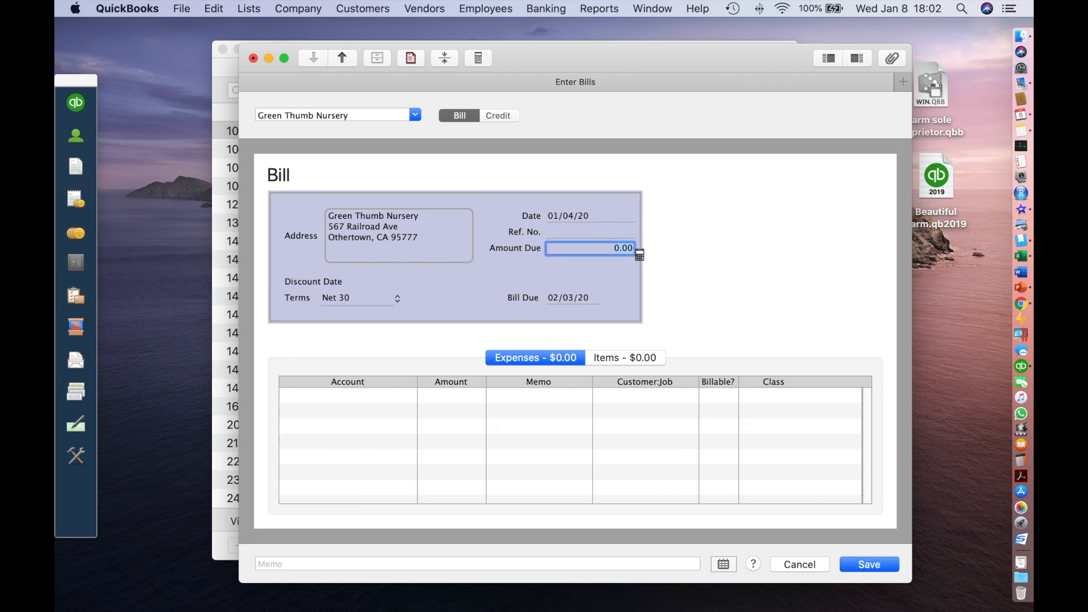
{"action": "type", "text": "580.00"}
{"action": "key", "text": "Tab"}
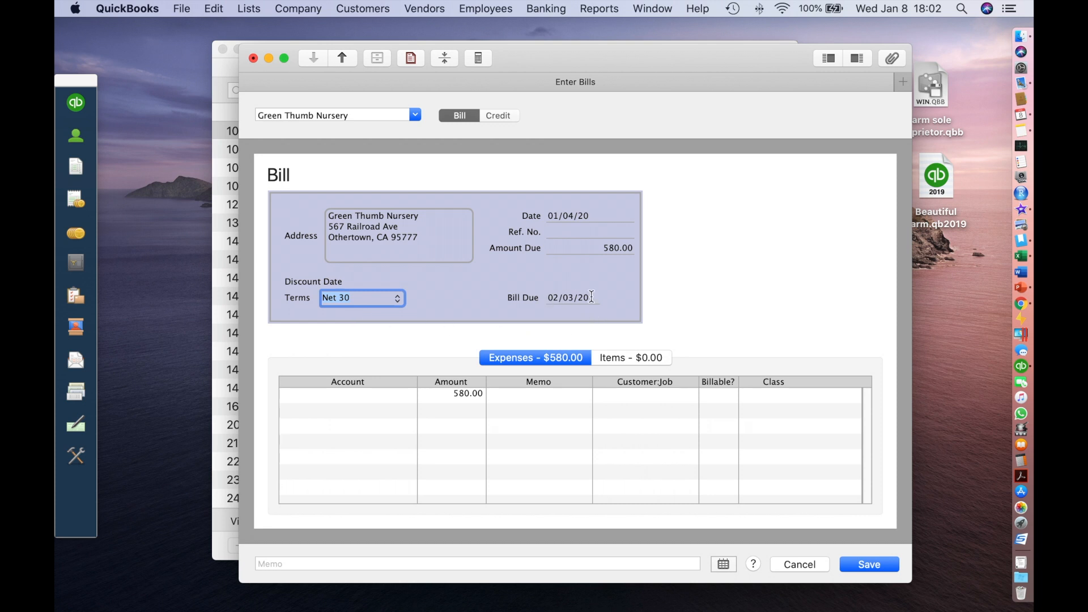
Assign the expense to account 6015 — Seeds and Plants Purchased with the memo "2020 Starts" and save the bill
{"action": "key", "text": "Tab"}
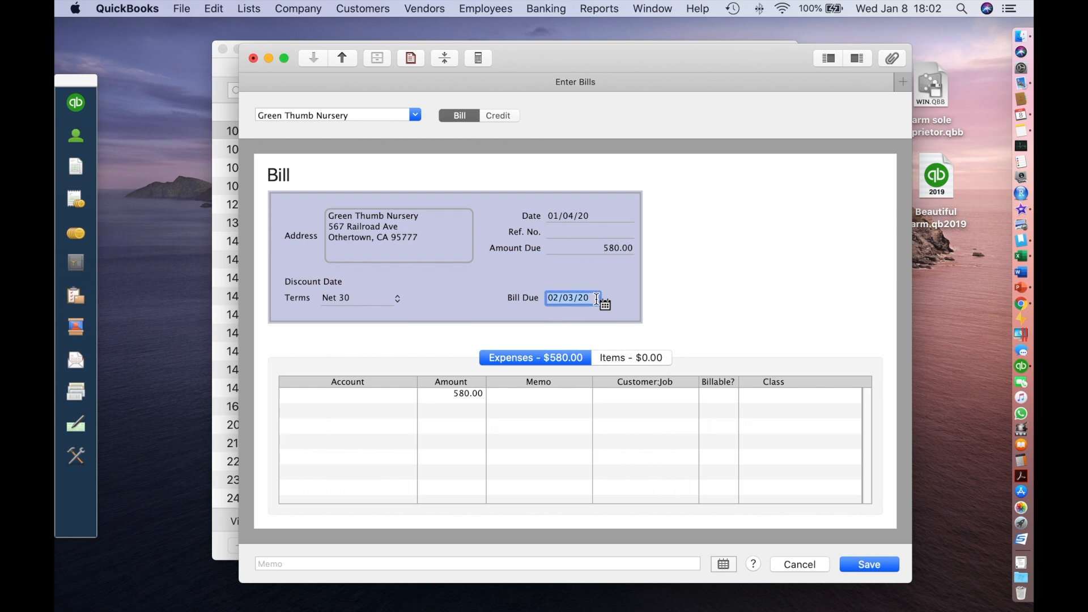
{"action": "key", "text": "Tab"}
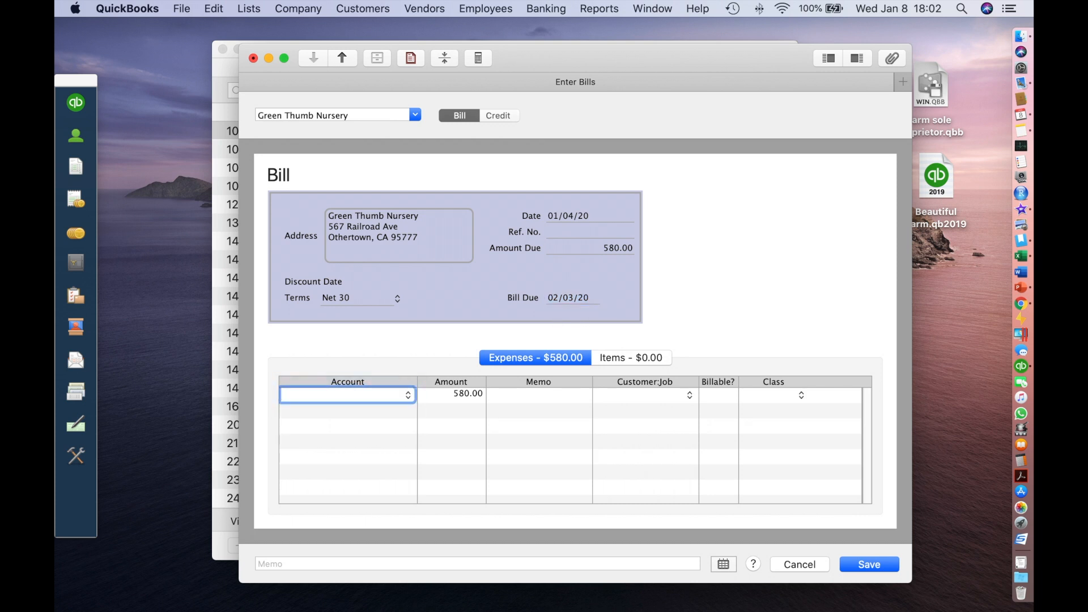
{"action": "type", "text": "seeds and Plants Purchased"}
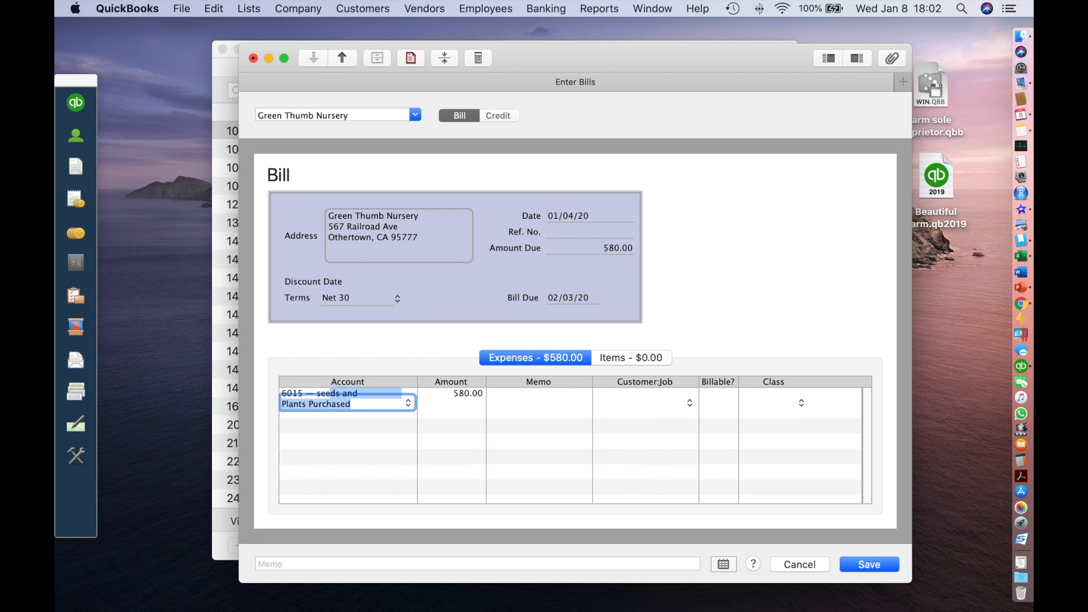
{"action": "key", "text": "Tab"}
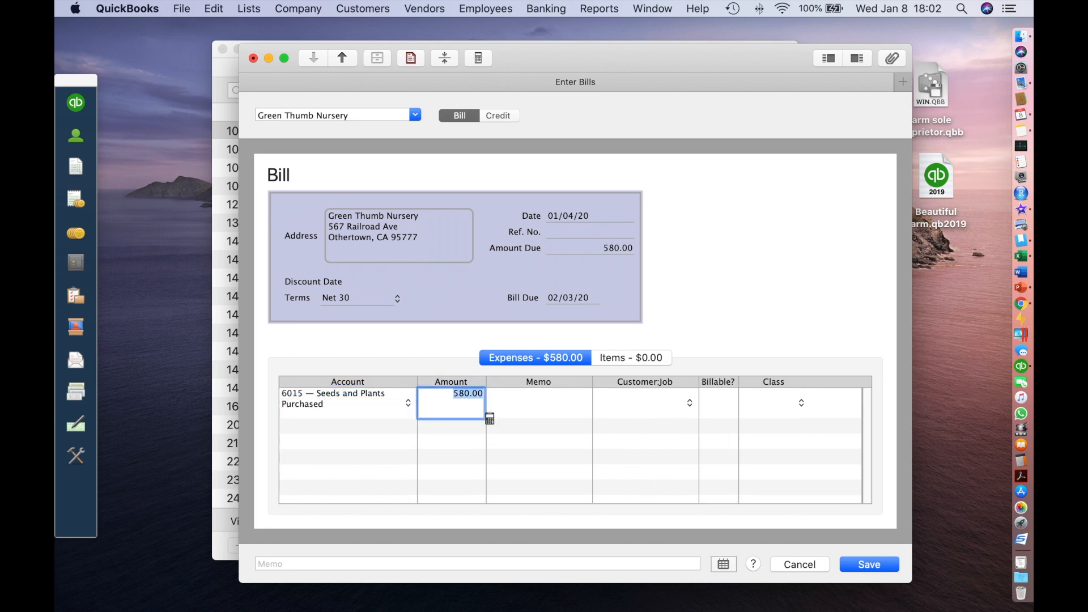
{"action": "key", "text": "Tab"}
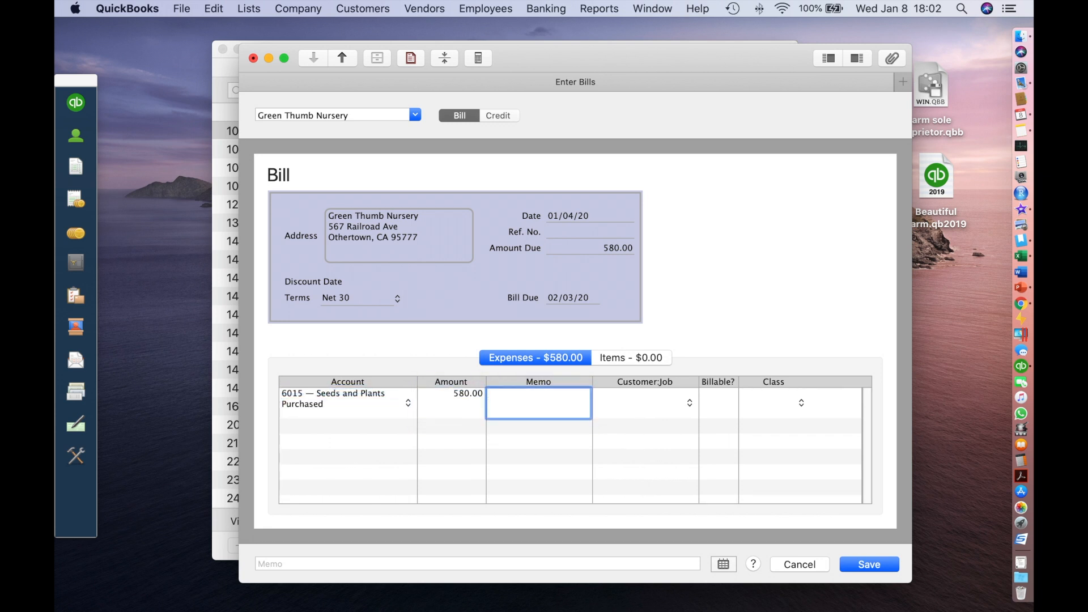
{"action": "type", "text": "2020 Starts"}
{"action": "key", "text": "Tab"}
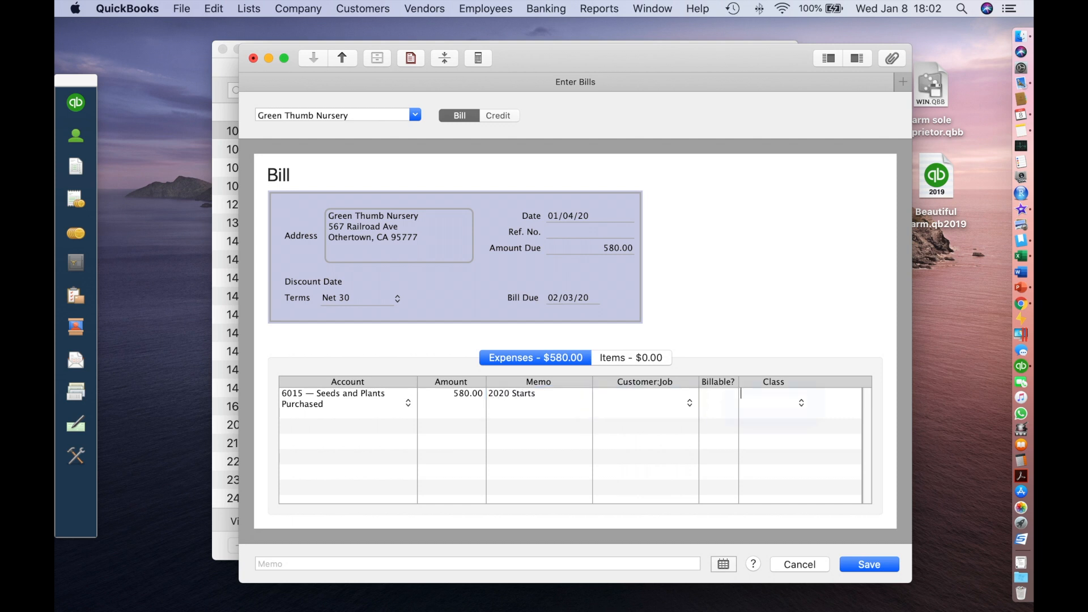
{"action": "left_click", "coordinate": [856, 563]}
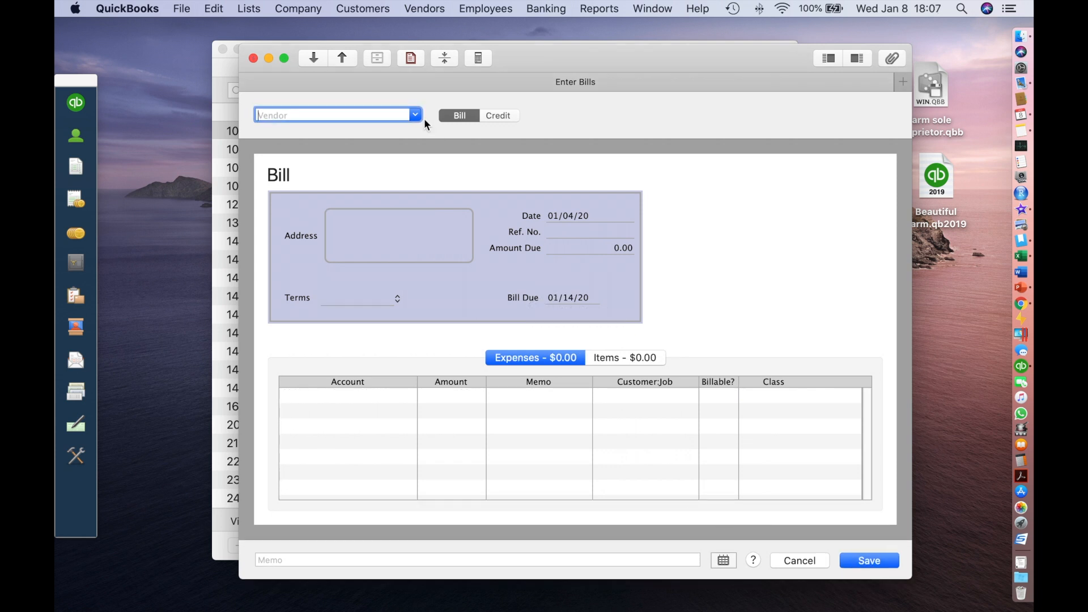
Close the bill entry window and open the 2000 — Accounts Payable account from the chart of accounts
{"action": "left_click", "coordinate": [254, 58]}
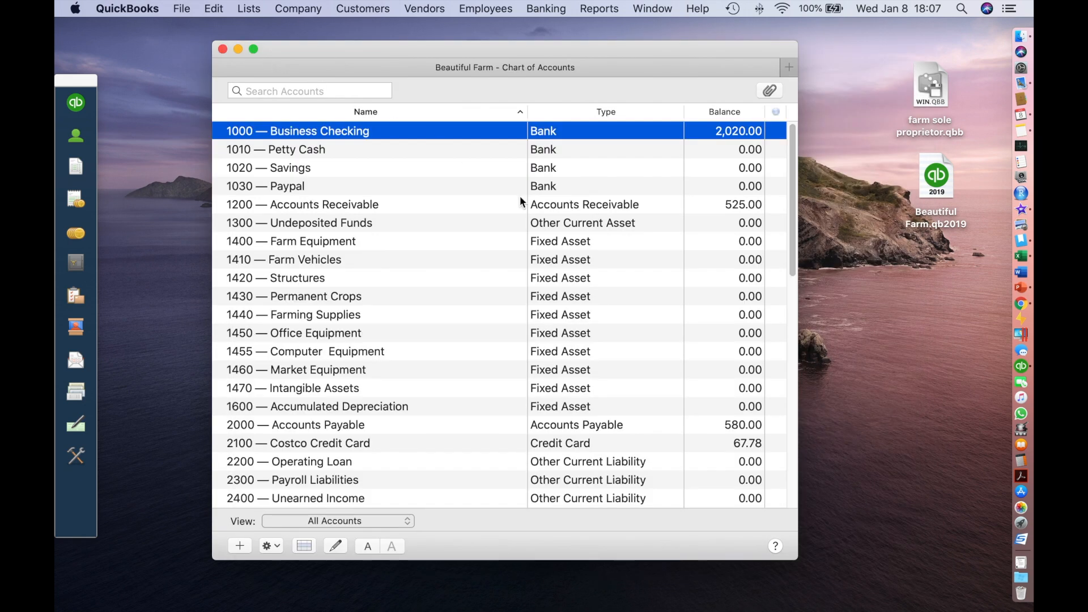
{"action": "double_click", "coordinate": [444, 425]}
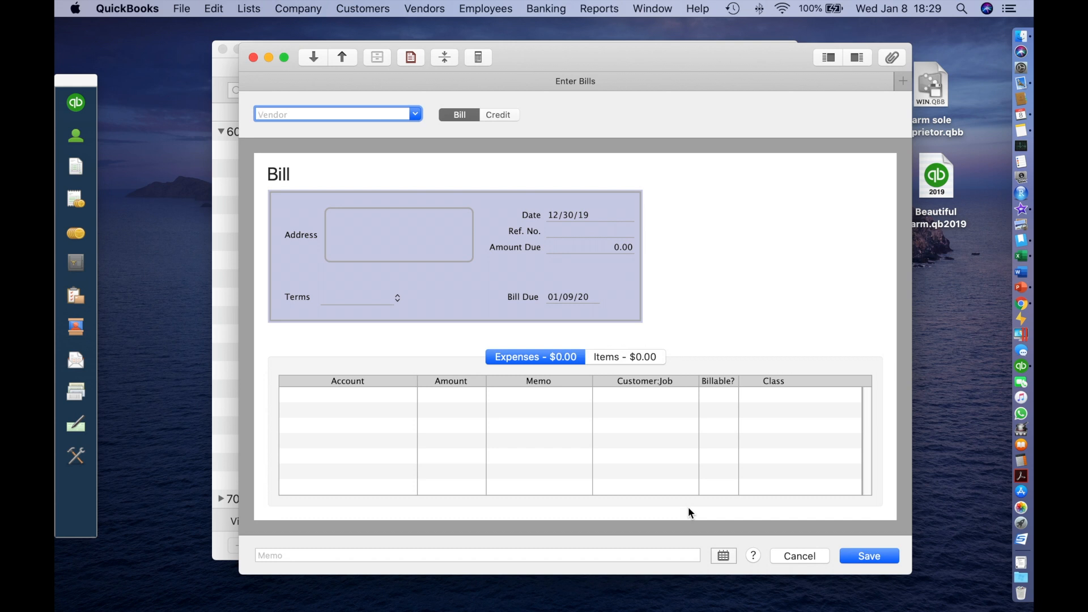
Start a new bill for the vendor Ace Hardware and date it 12/31/19
{"action": "type", "text": "Ace Hardware"}
{"action": "key", "text": "Tab"}
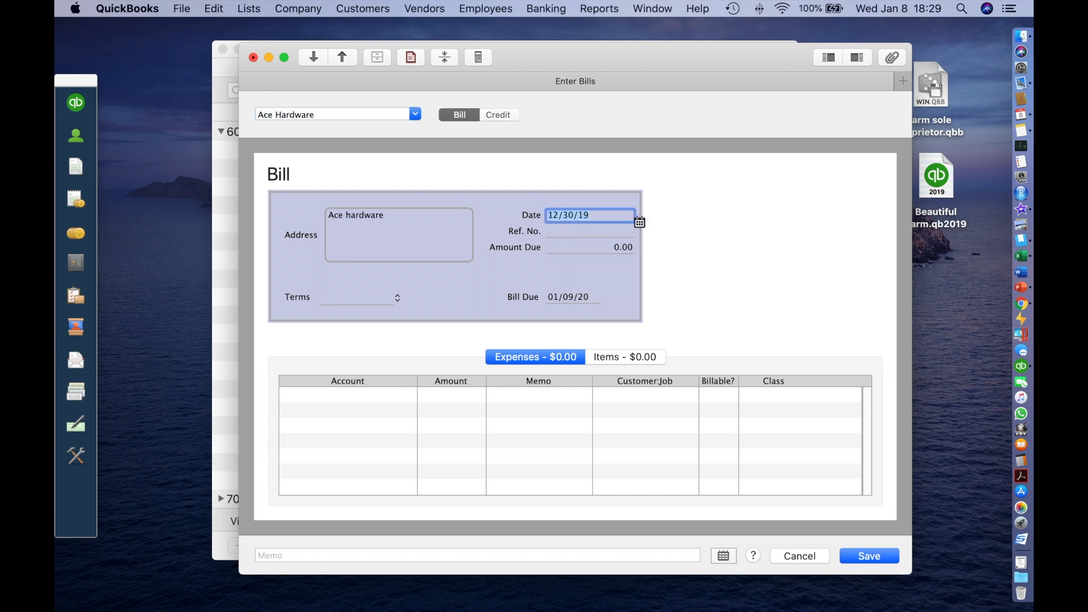
{"action": "key", "text": "Tab"}
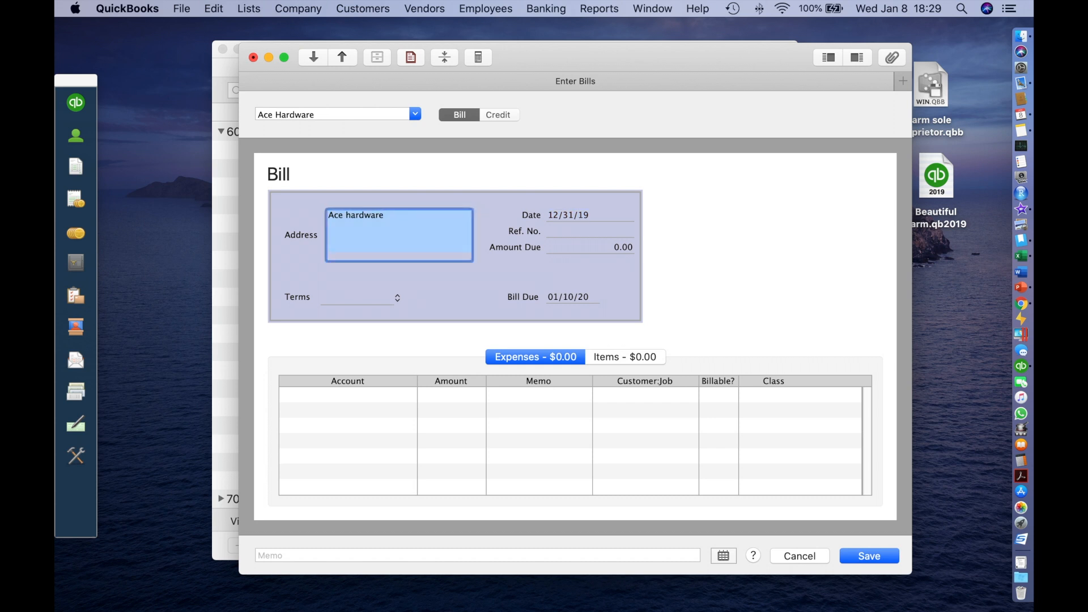
Complete the vendor's address on the bill with the street, city, state and ZIP code below the vendor name
{"action": "left_click", "coordinate": [388, 216]}
{"action": "key", "text": "Return"}
{"action": "type", "text": "245 Main Street"}
{"action": "key", "text": "Return"}
{"action": "type", "text": "Anytown, CA "}
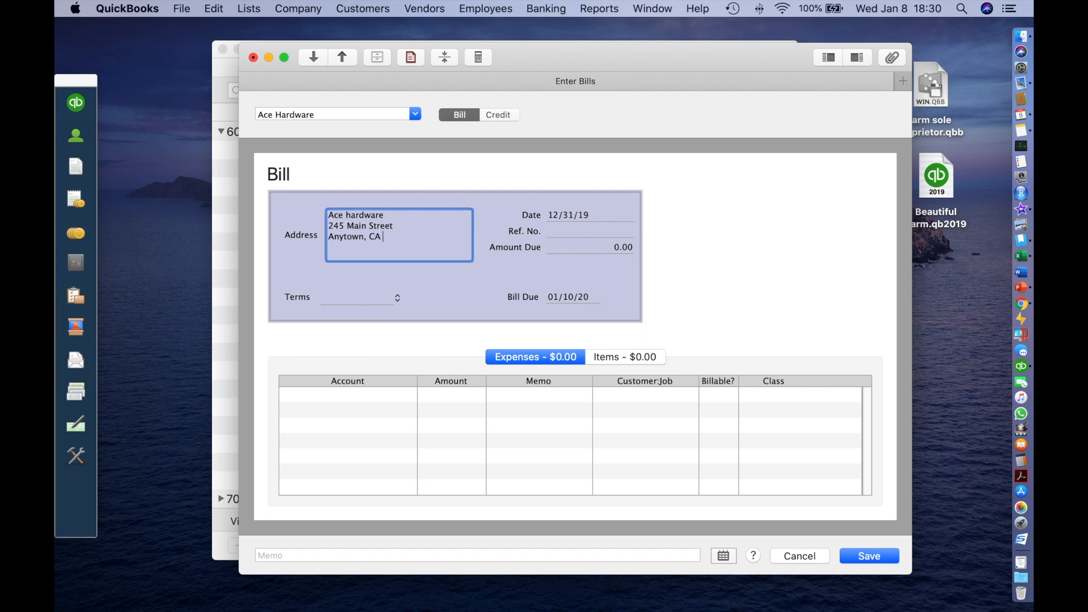
{"action": "type", "text": "95678"}
{"action": "key", "text": "Tab"}
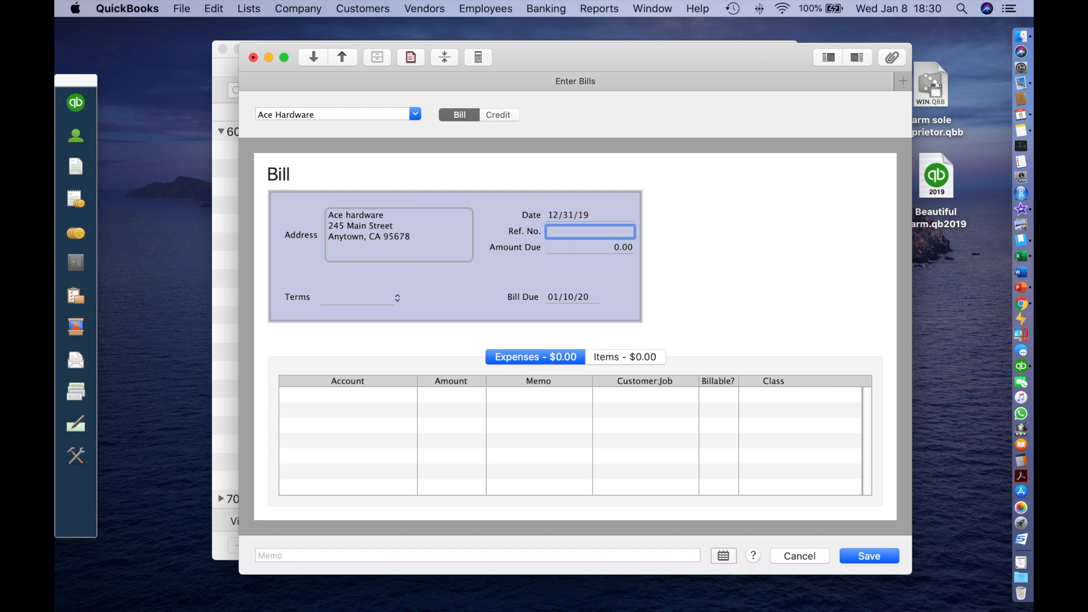
Set the bill's amount due to 89.76 and its payment terms to 2% 10 Net 30
{"action": "key", "text": "Tab"}
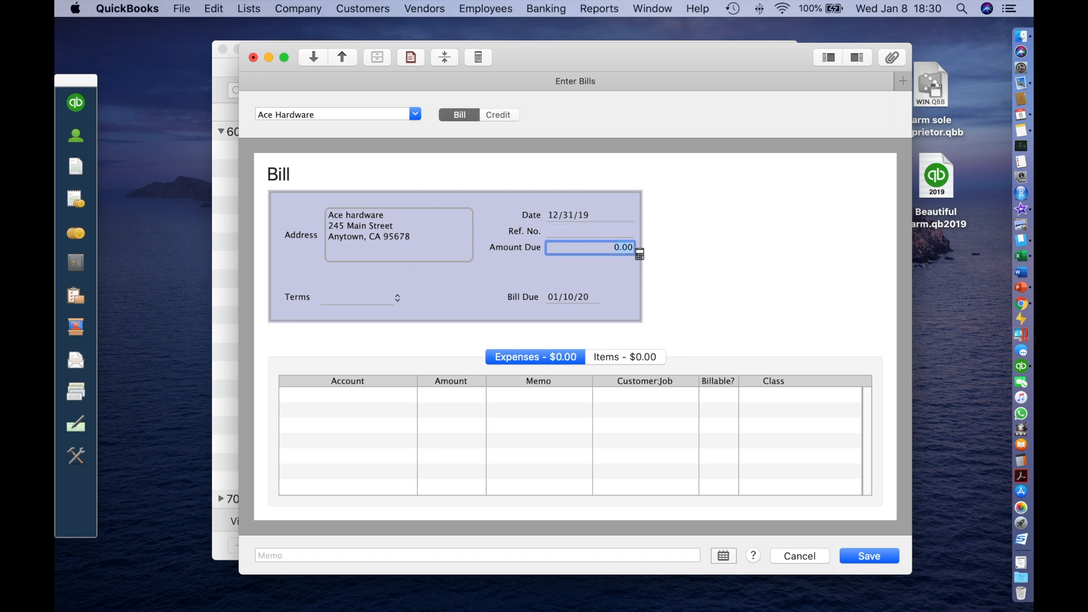
{"action": "type", "text": "89.76"}
{"action": "key", "text": "Tab"}
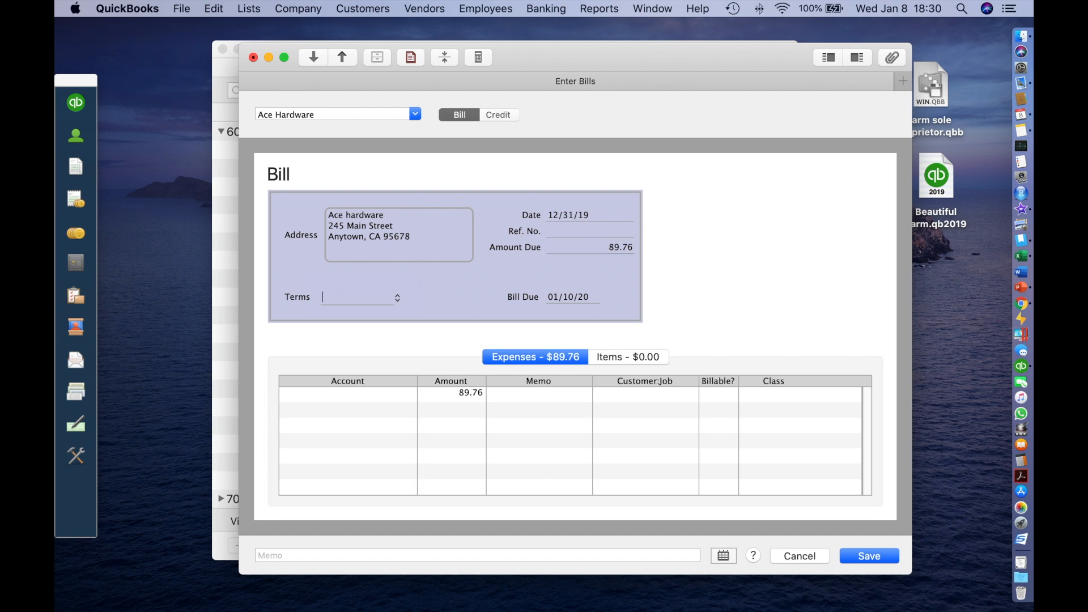
{"action": "left_click", "coordinate": [399, 298]}
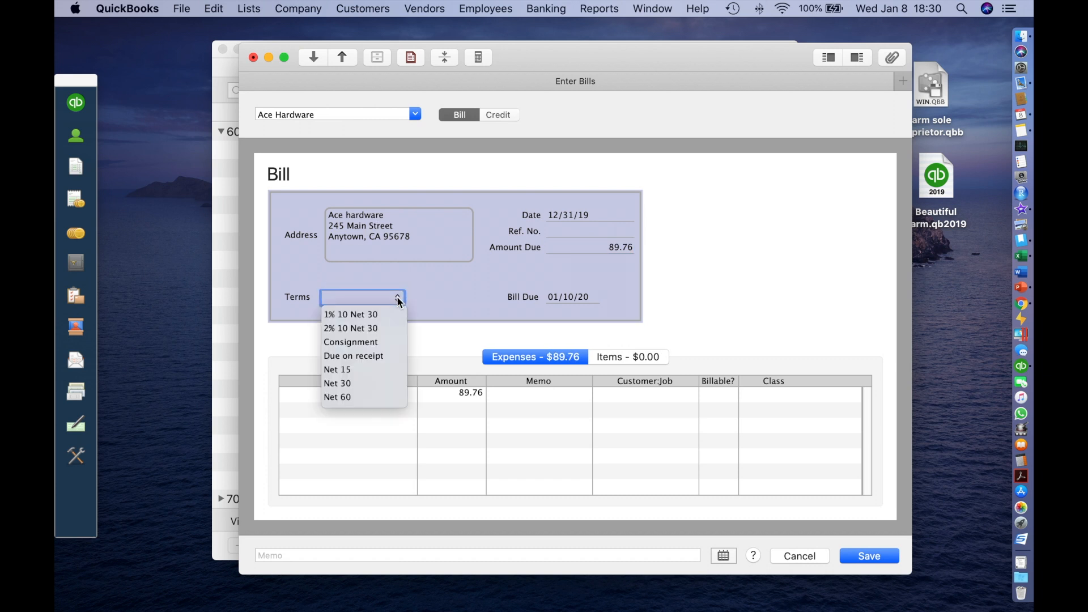
{"action": "left_click", "coordinate": [378, 329]}
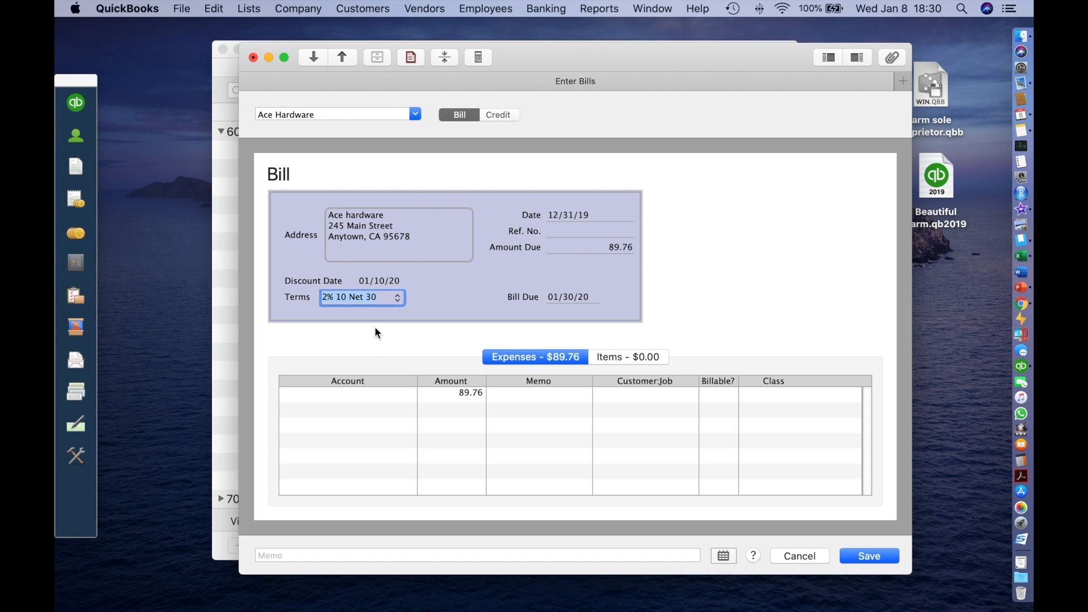
{"action": "key", "text": "Tab"}
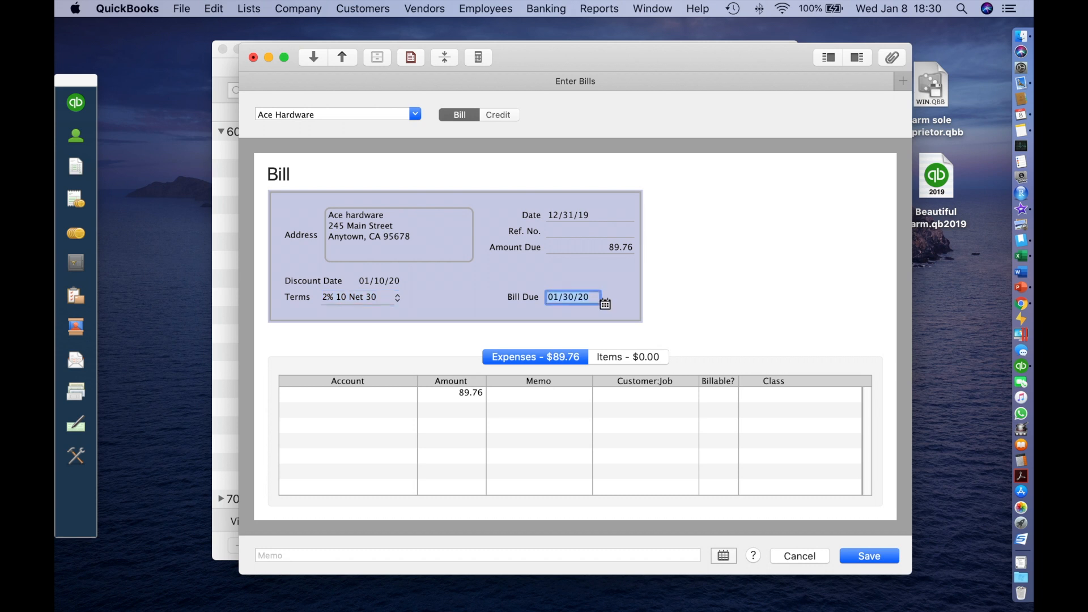
{"action": "key", "text": "Tab"}
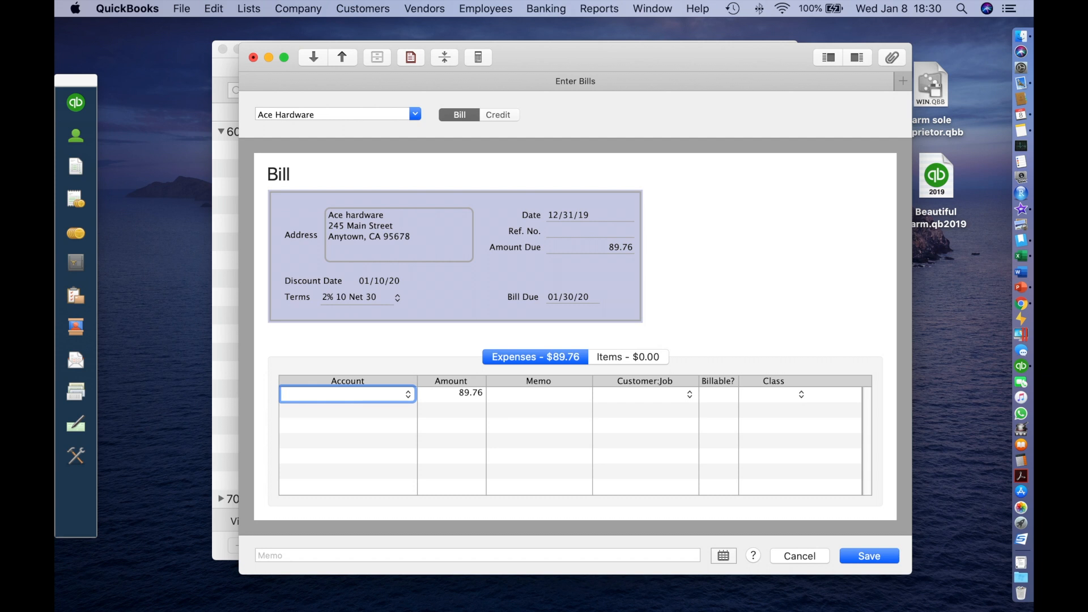
Enter the first expense line with account 6021 — Hand Tools, amount 17.99 and memo "trowel"
{"action": "type", "text": "6021 — Hand Tools"}
{"action": "key", "text": "Tab"}
{"action": "type", "text": "17.99"}
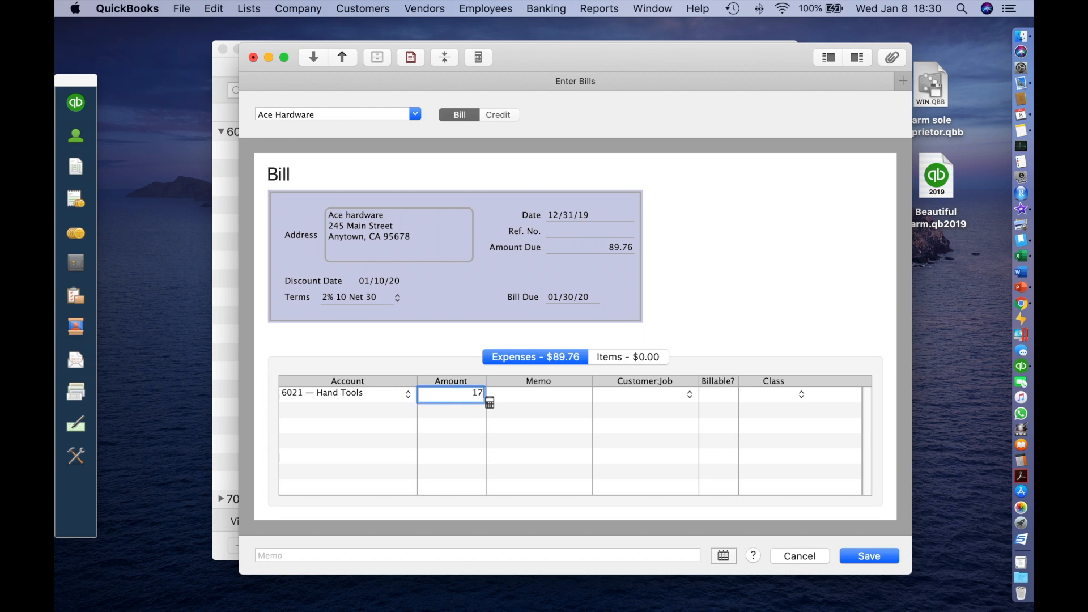
{"action": "key", "text": "Tab"}
{"action": "type", "text": "trowel"}
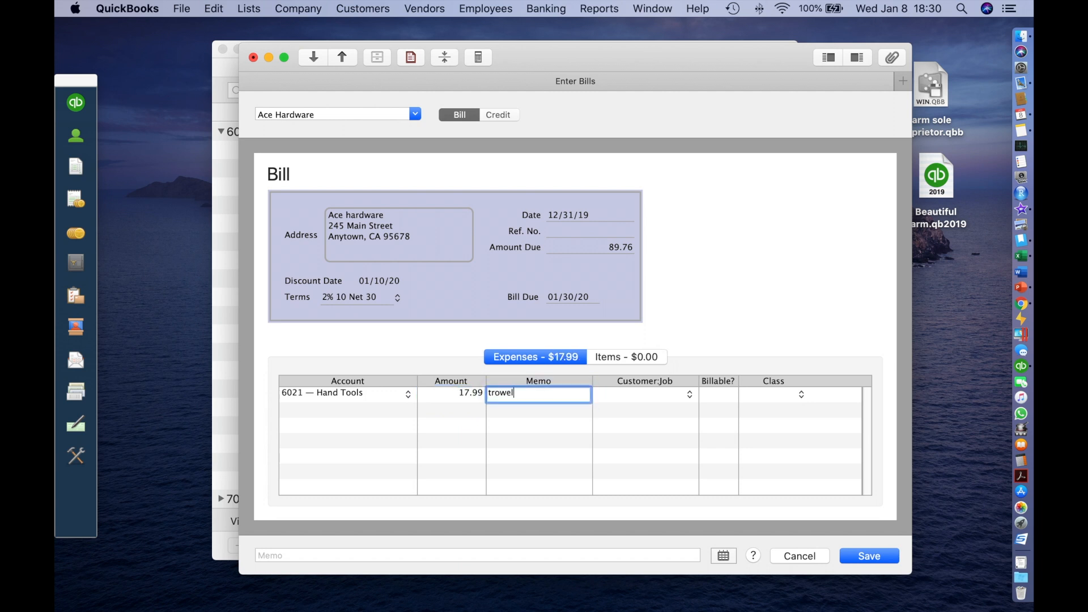
{"action": "key", "text": "Tab"}
{"action": "key", "text": "Return"}
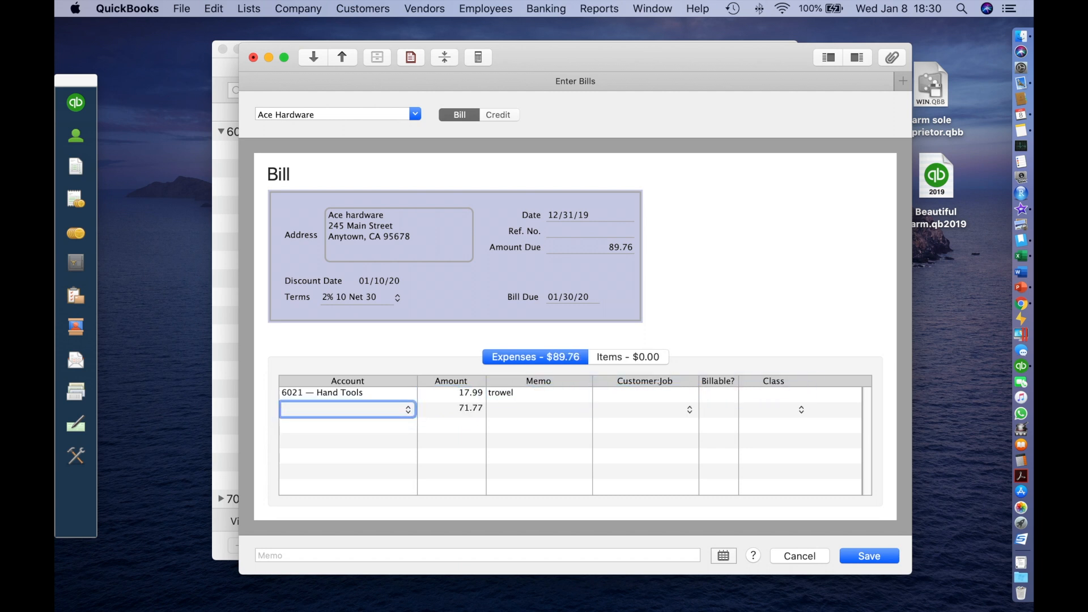
Add a second expense line for account 6024 — Chemicals with amount 36.78 and memo "slug bait"
{"action": "type", "text": "chemicals"}
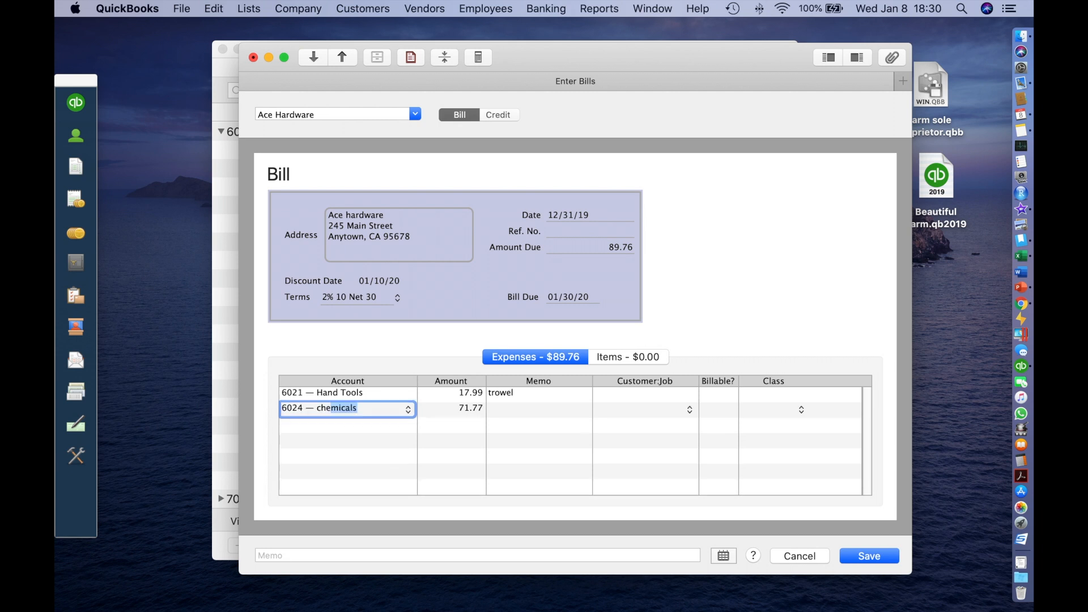
{"action": "key", "text": "Tab"}
{"action": "type", "text": "36"}
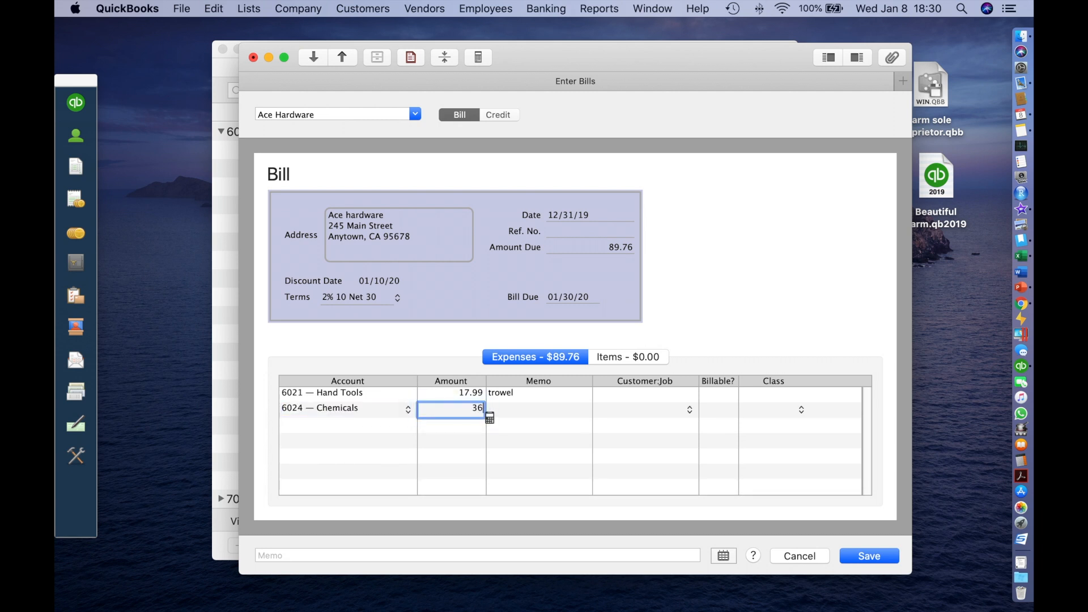
{"action": "type", "text": ".78"}
{"action": "key", "text": "Tab"}
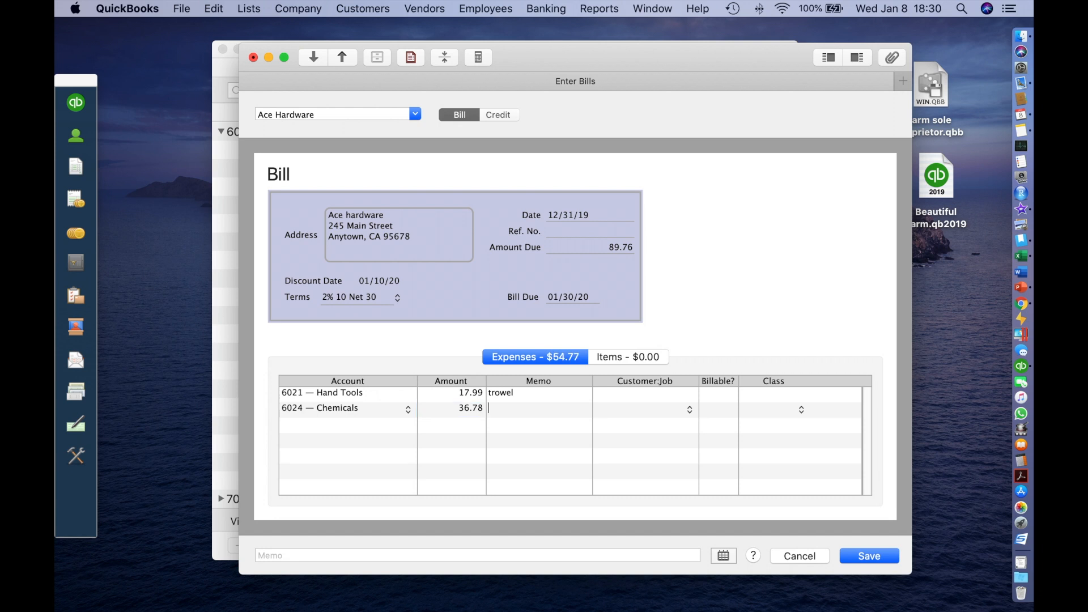
{"action": "type", "text": "slug bain"}
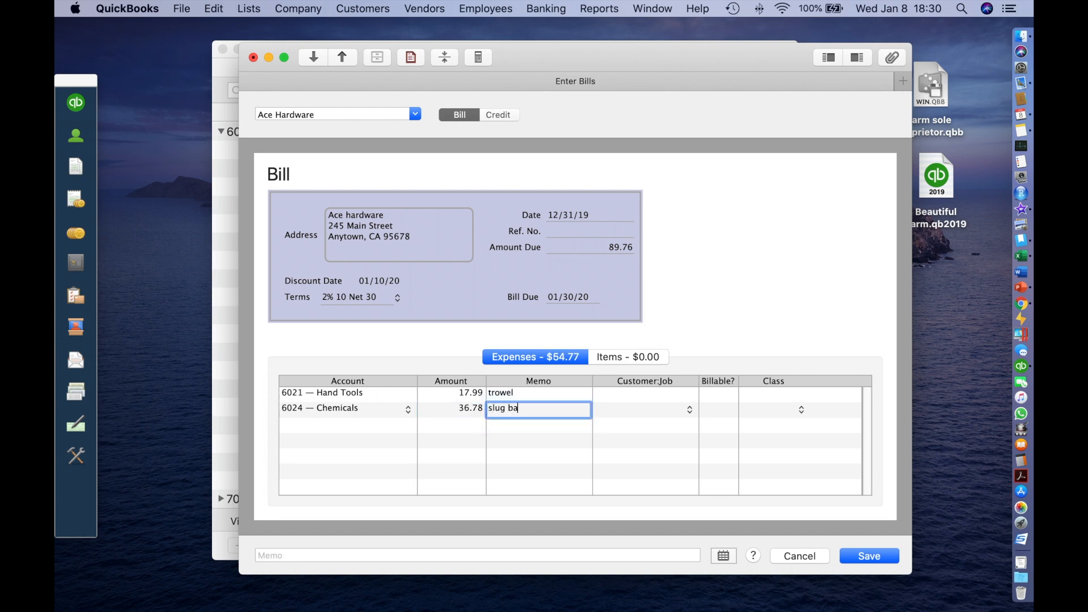
{"action": "key", "text": "BackSpace"}
{"action": "type", "text": "t"}
{"action": "key", "text": "Tab"}
{"action": "key", "text": "Tab"}
{"action": "key", "text": "Tab"}
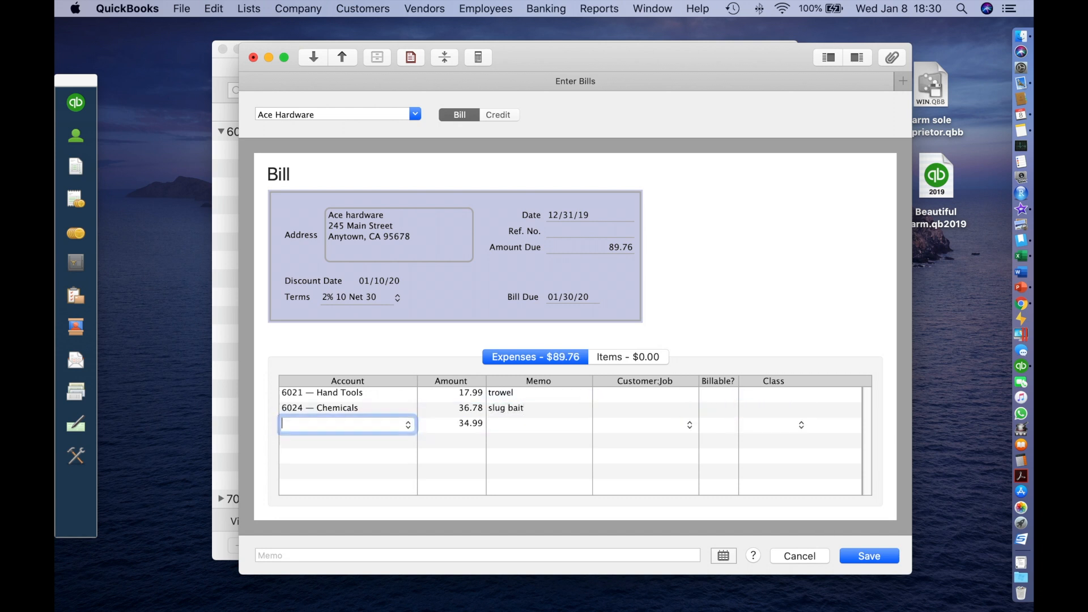
Assign the remaining amount to 6025 — Supplies with memo "mylar", then save the bill with the vendor information changes stored permanently
{"action": "type", "text": "Supp"}
{"action": "key", "text": "Tab"}
{"action": "key", "text": "Tab"}
{"action": "type", "text": "mylar"}
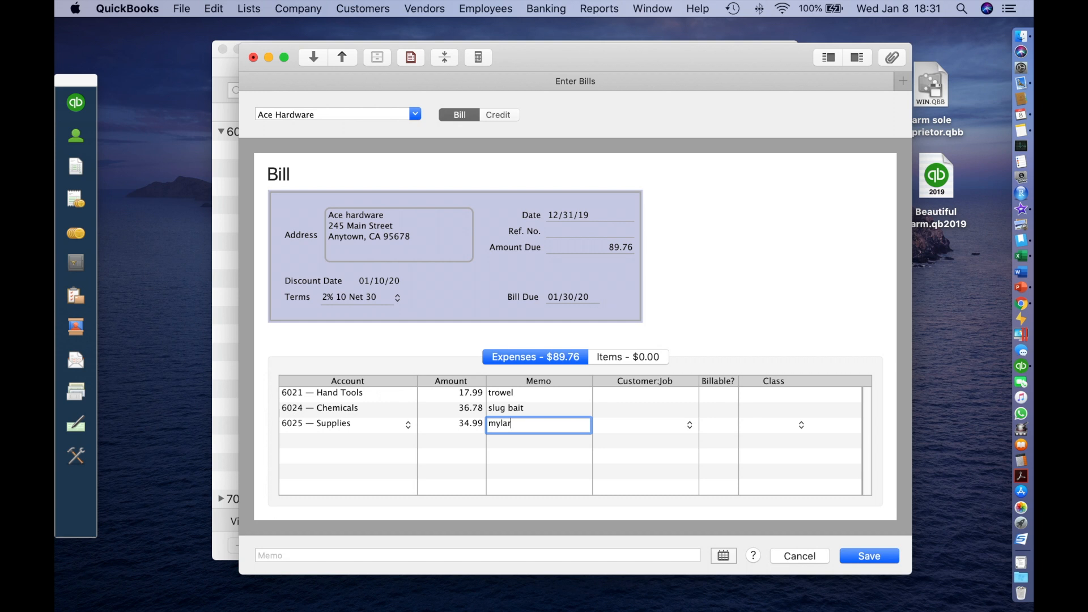
{"action": "key", "text": "Tab"}
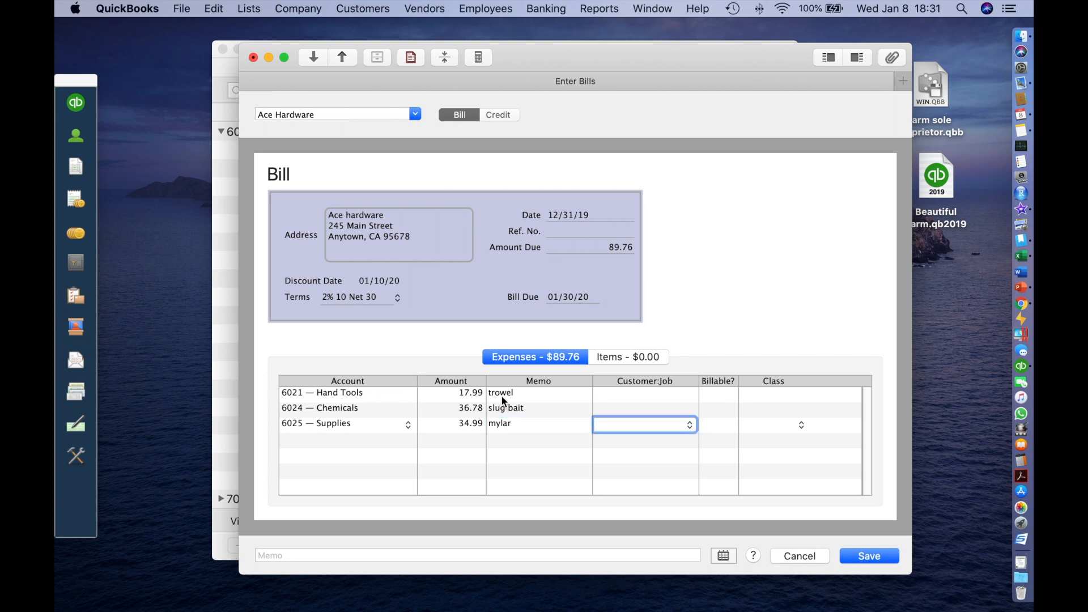
{"action": "left_click", "coordinate": [855, 557]}
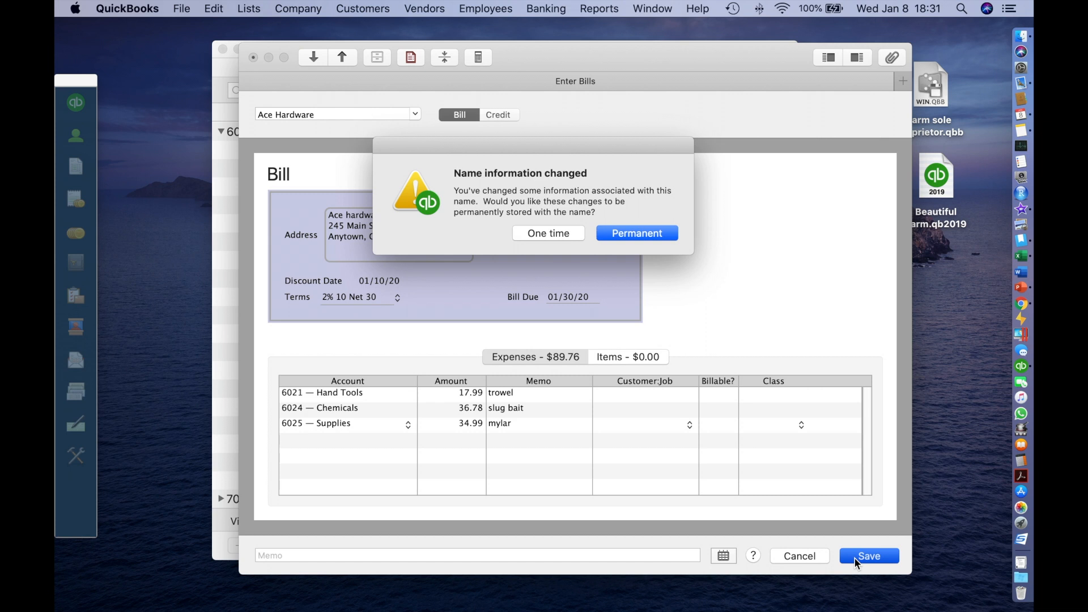
{"action": "left_click", "coordinate": [629, 233]}
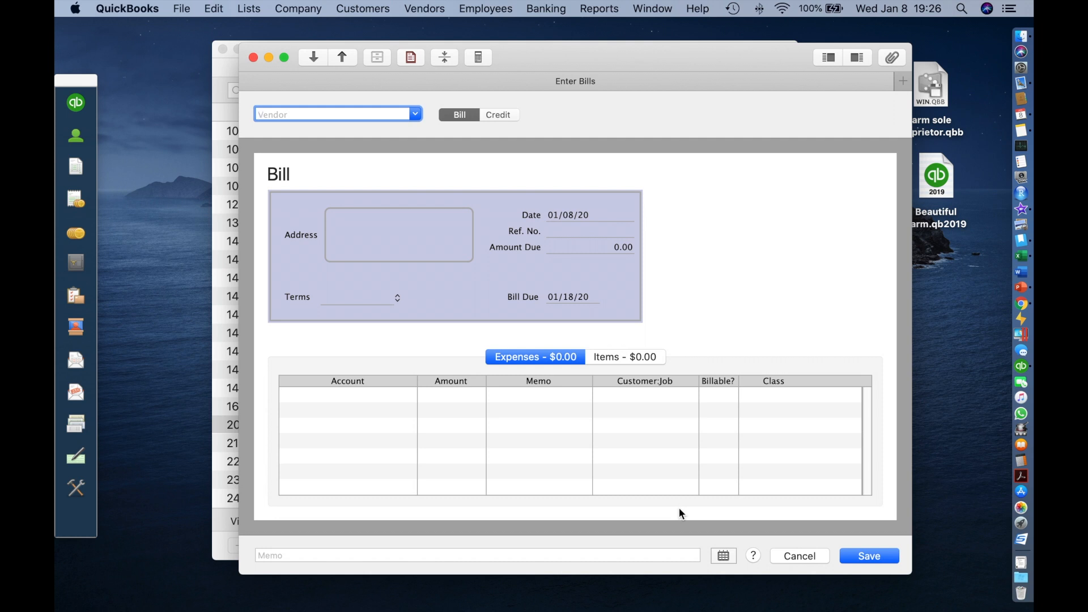
Close the bill entry window and review the recorded bills in the 2000 — Accounts Payable register, closing it when done
{"action": "left_click", "coordinate": [253, 57]}
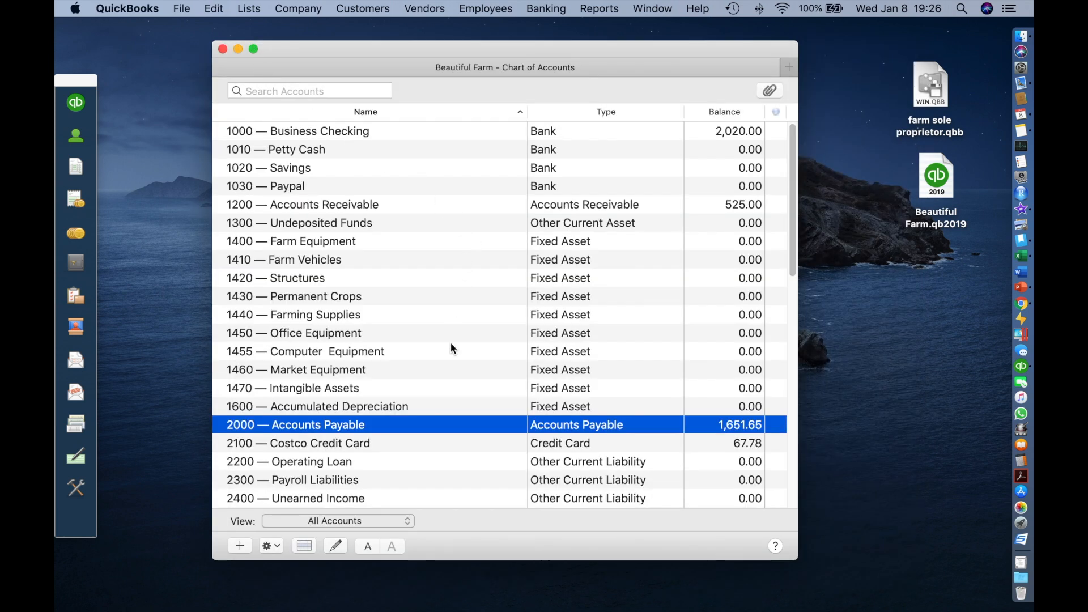
{"action": "double_click", "coordinate": [443, 426]}
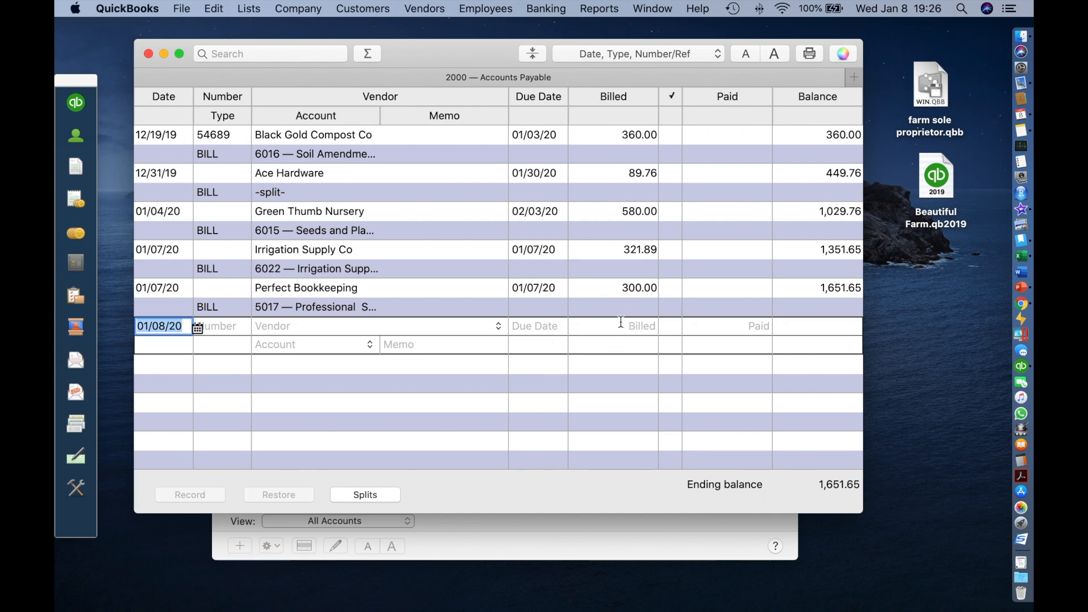
{"action": "left_click", "coordinate": [149, 55]}
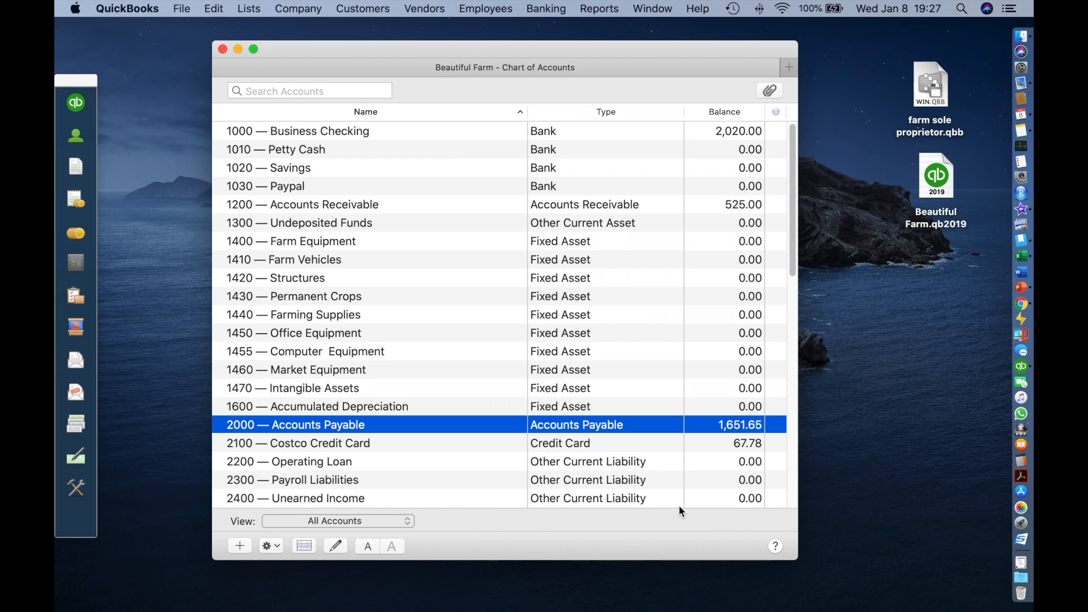
{"action": "left_click", "coordinate": [428, 9]}
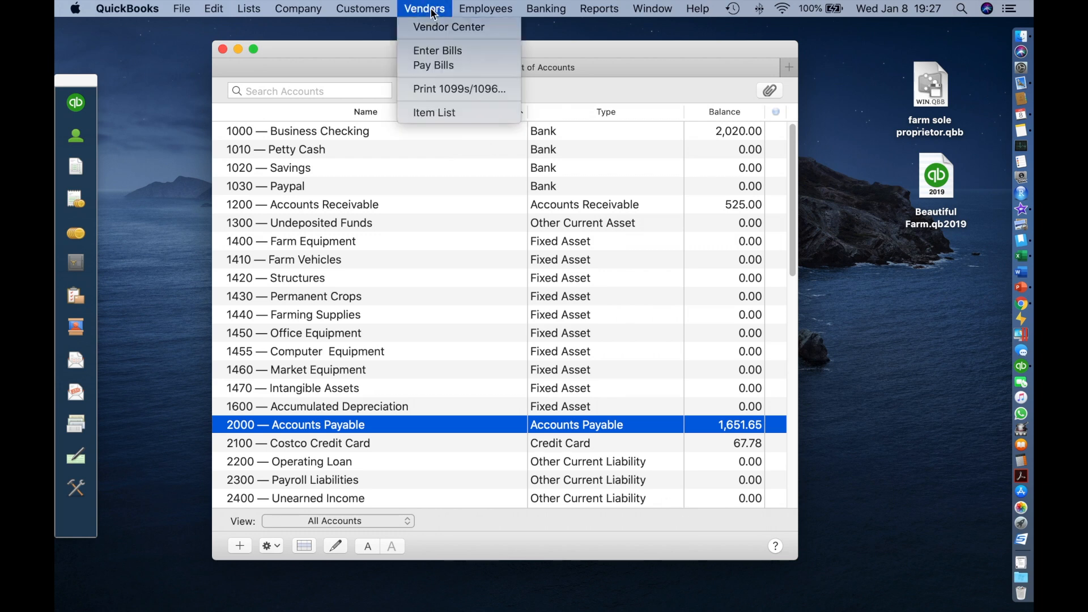
{"action": "left_click", "coordinate": [430, 63]}
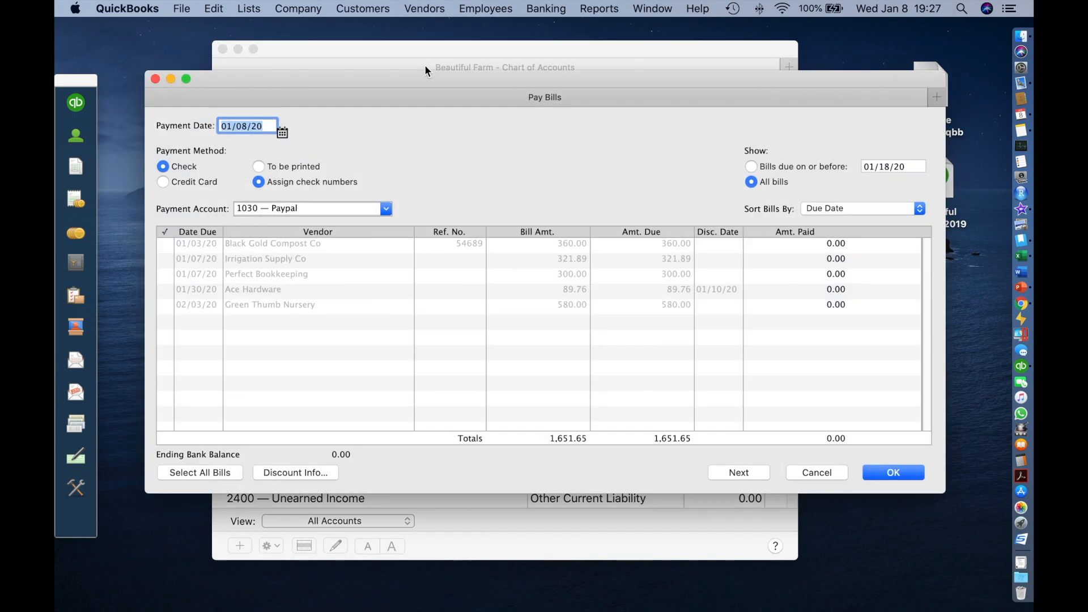
{"action": "left_click", "coordinate": [156, 79]}
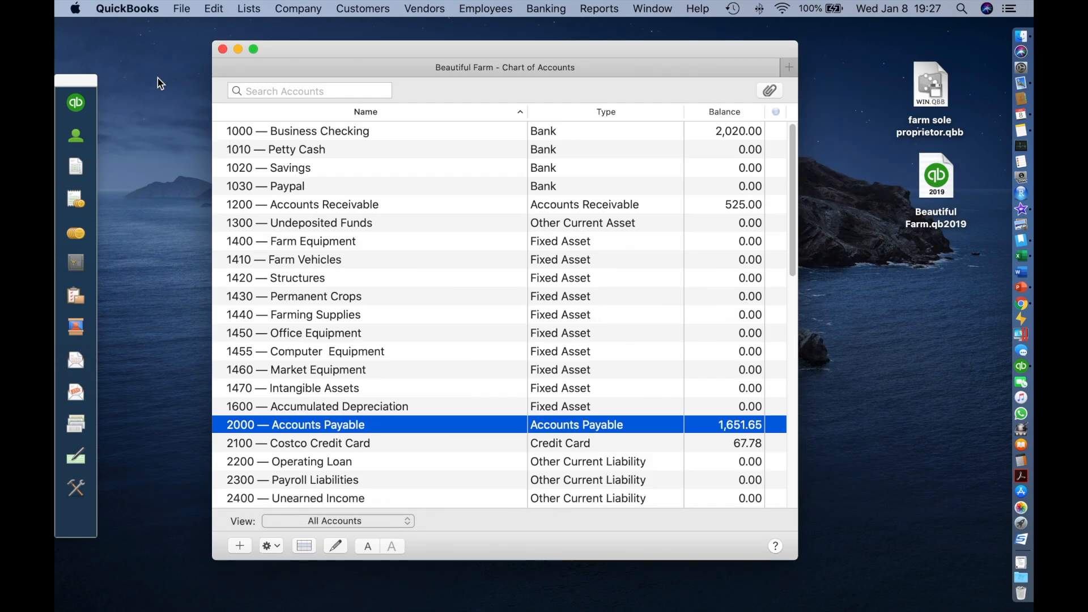
Open the Pay Bills window and show all bills, sorted by due date
{"action": "mouse_move", "coordinate": [81, 302]}
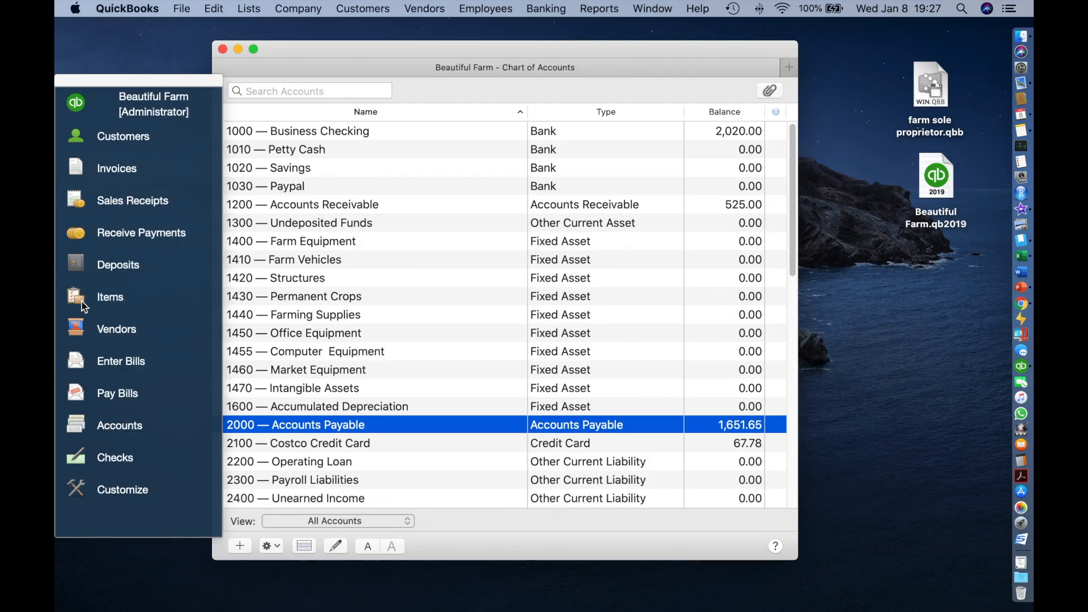
{"action": "left_click", "coordinate": [114, 396]}
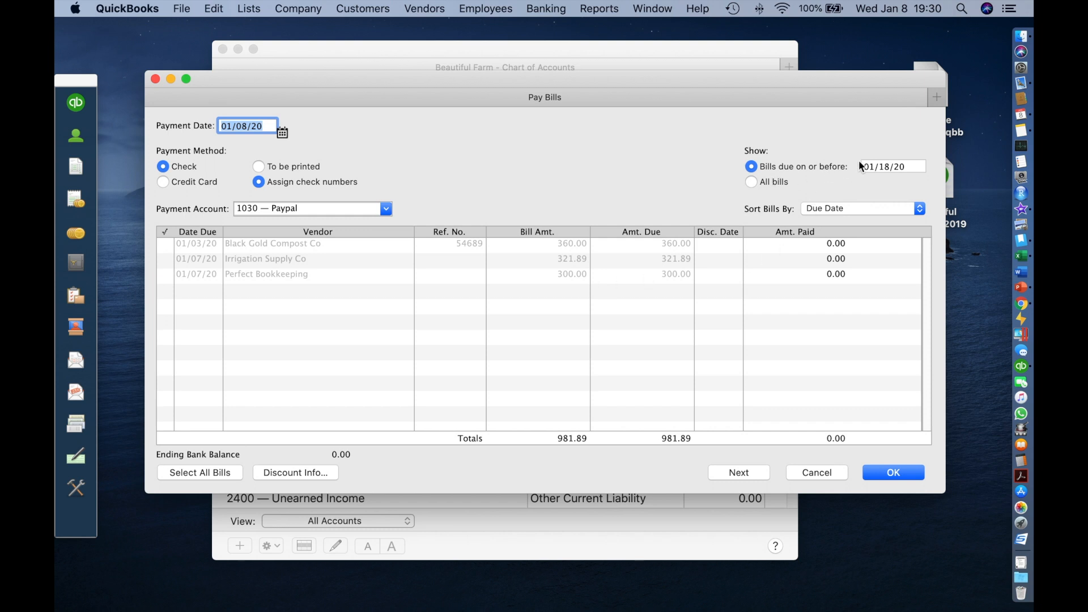
{"action": "left_click", "coordinate": [751, 182]}
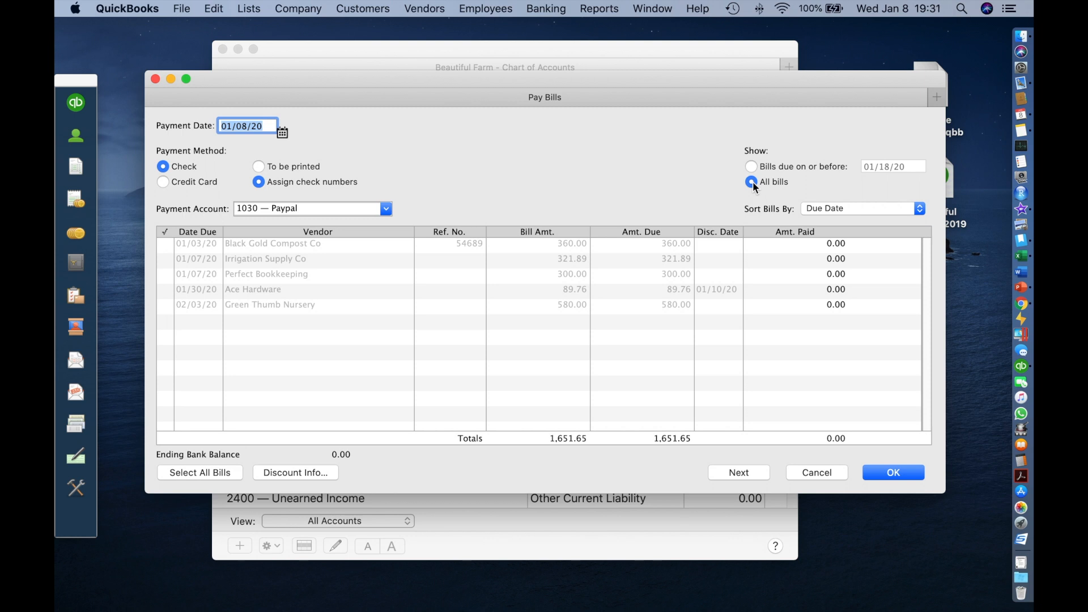
{"action": "left_click", "coordinate": [885, 209]}
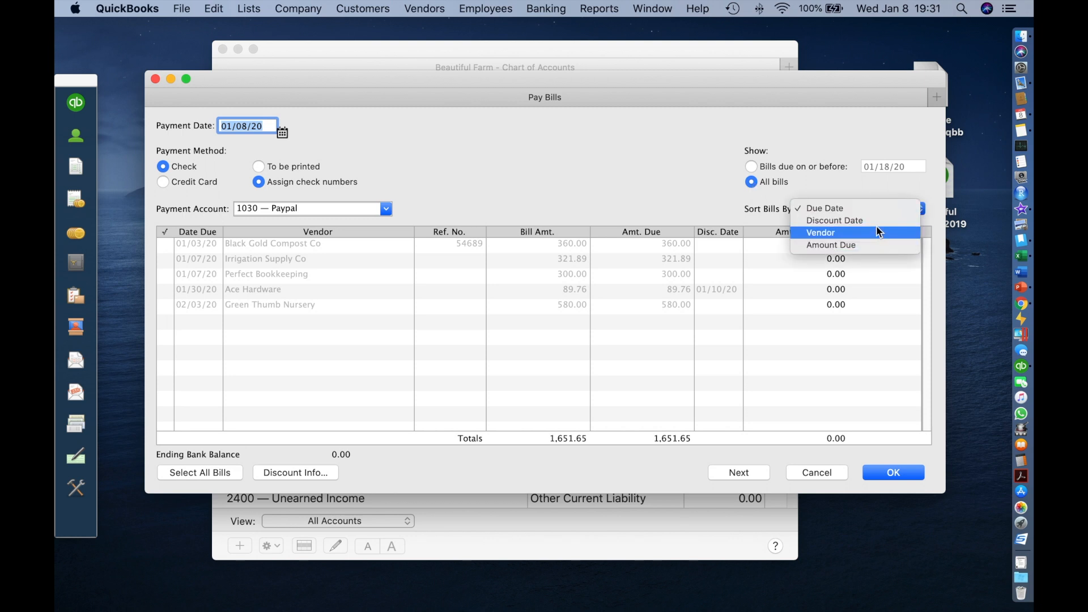
{"action": "left_click", "coordinate": [825, 213]}
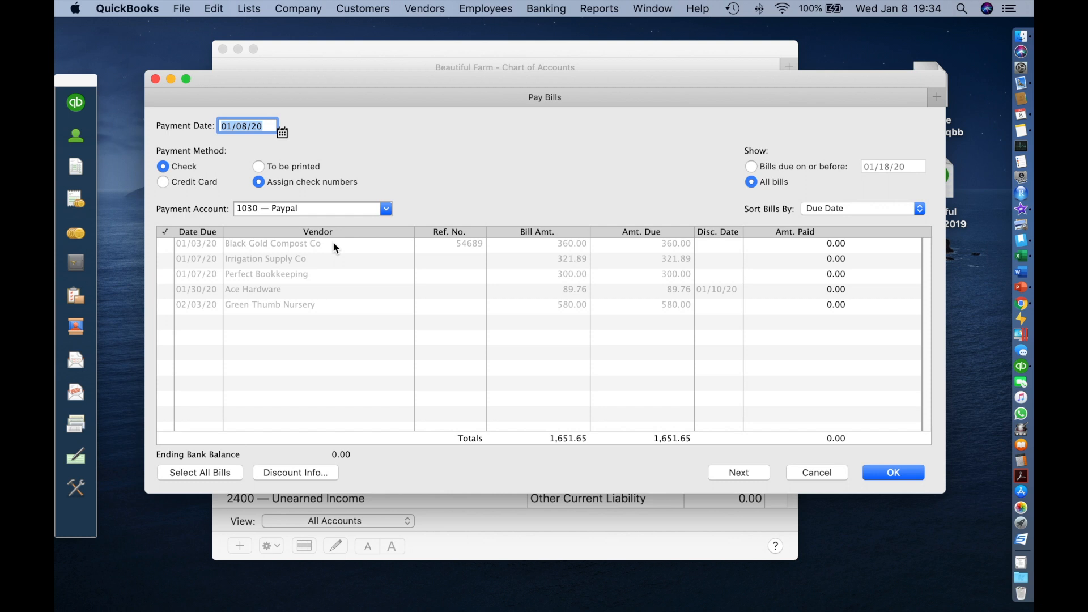
Pay the Black Gold Compost Co bill in full by credit card from 2100 — Costco Credit Card
{"action": "left_click", "coordinate": [163, 181]}
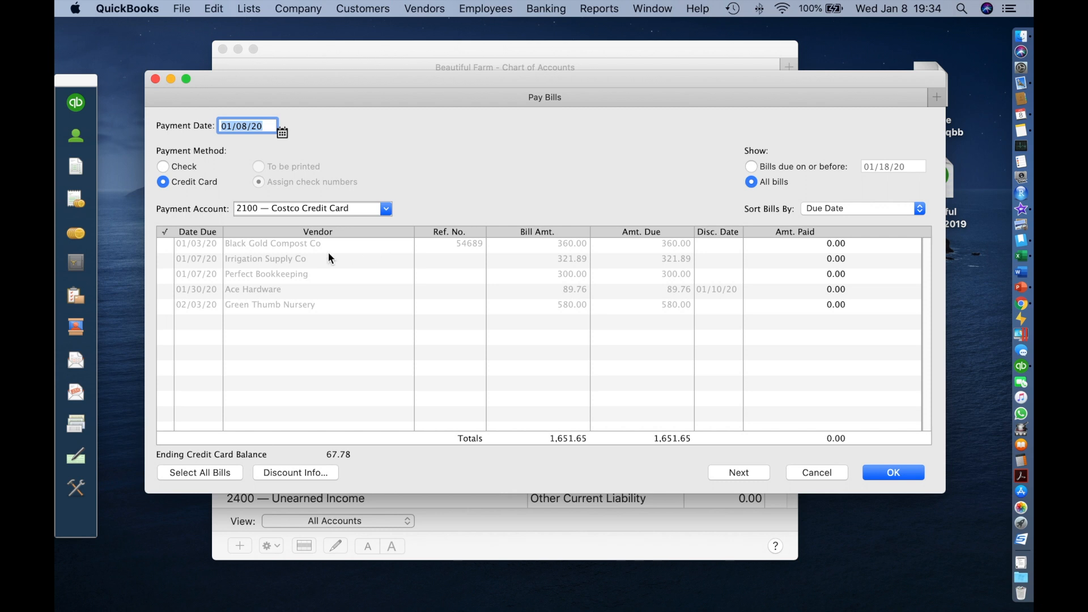
{"action": "left_click", "coordinate": [164, 244]}
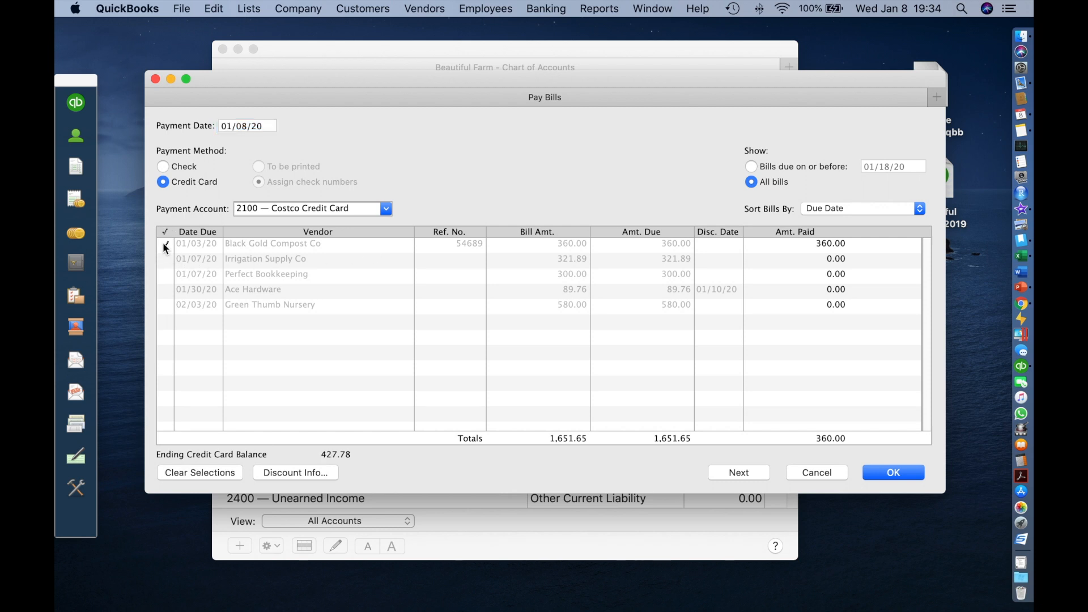
{"action": "left_click", "coordinate": [883, 474]}
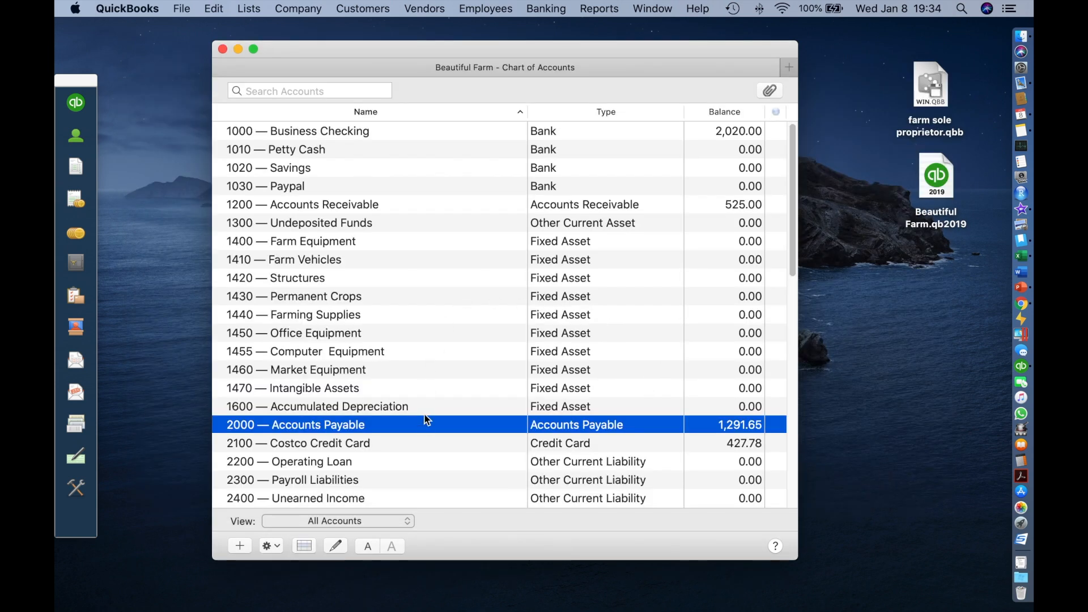
Review the bill payment in the 2000 — Accounts Payable and 2100 — Costco Credit Card registers, closing each one when done
{"action": "double_click", "coordinate": [423, 425]}
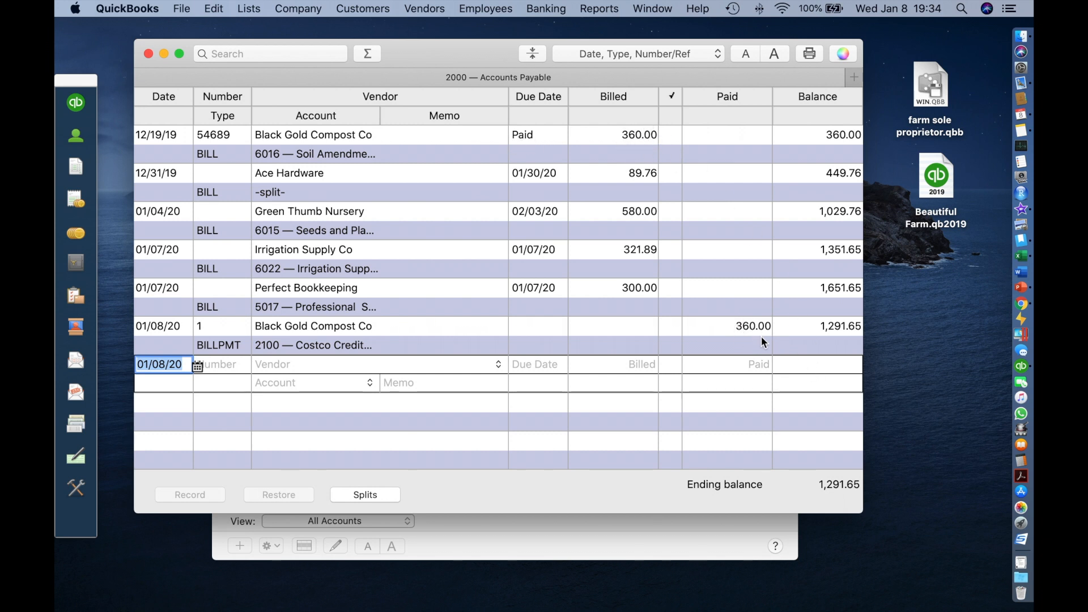
{"action": "left_click", "coordinate": [147, 53]}
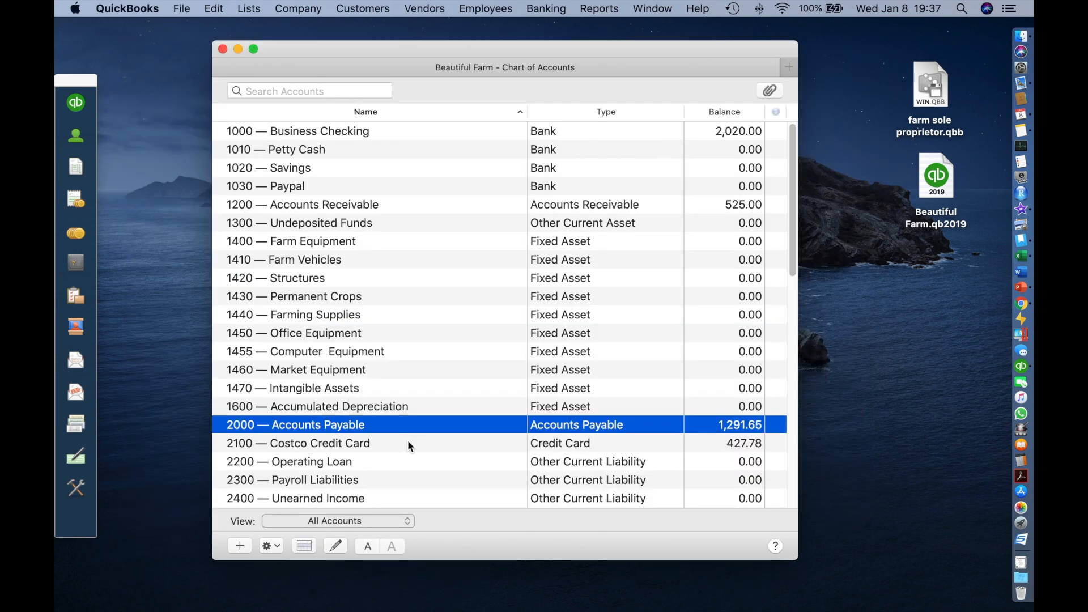
{"action": "left_click", "coordinate": [400, 445]}
{"action": "double_click", "coordinate": [401, 445]}
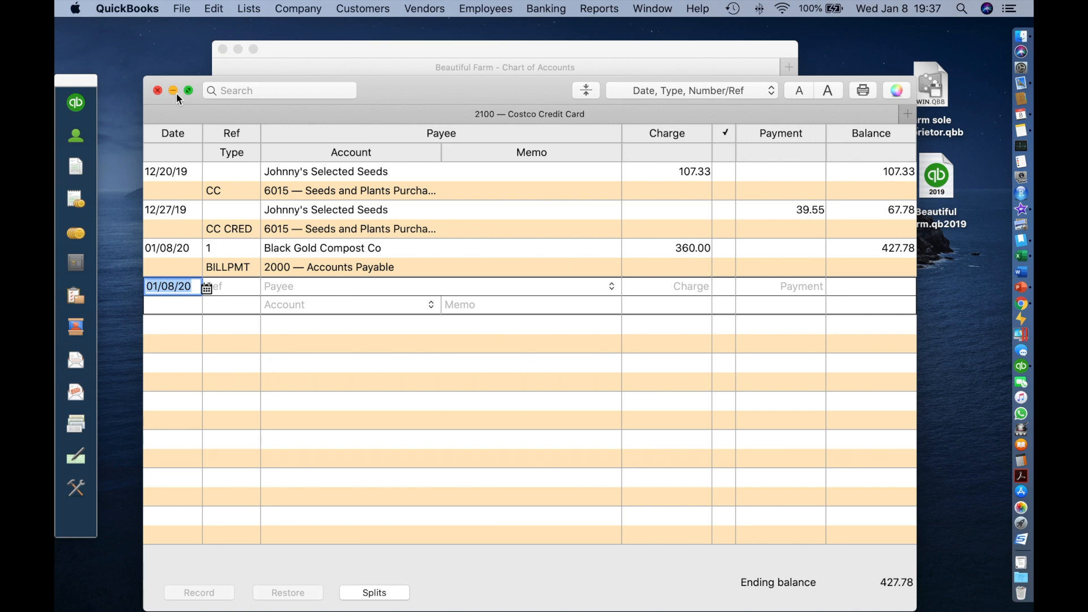
{"action": "left_click", "coordinate": [158, 91]}
Reopen Pay Bills, set the payment account to 1000 — Business Checking, and select the Irrigation Supply Co and Perfect Bookkeeping bills
{"action": "mouse_move", "coordinate": [75, 423]}
{"action": "left_click", "coordinate": [107, 397]}
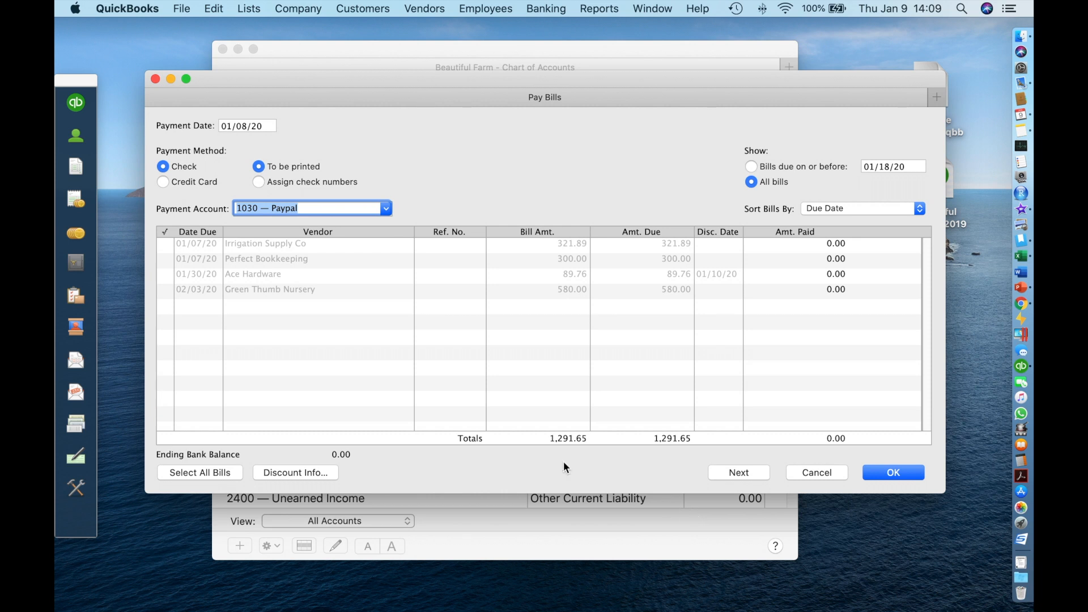
{"action": "left_click", "coordinate": [386, 208]}
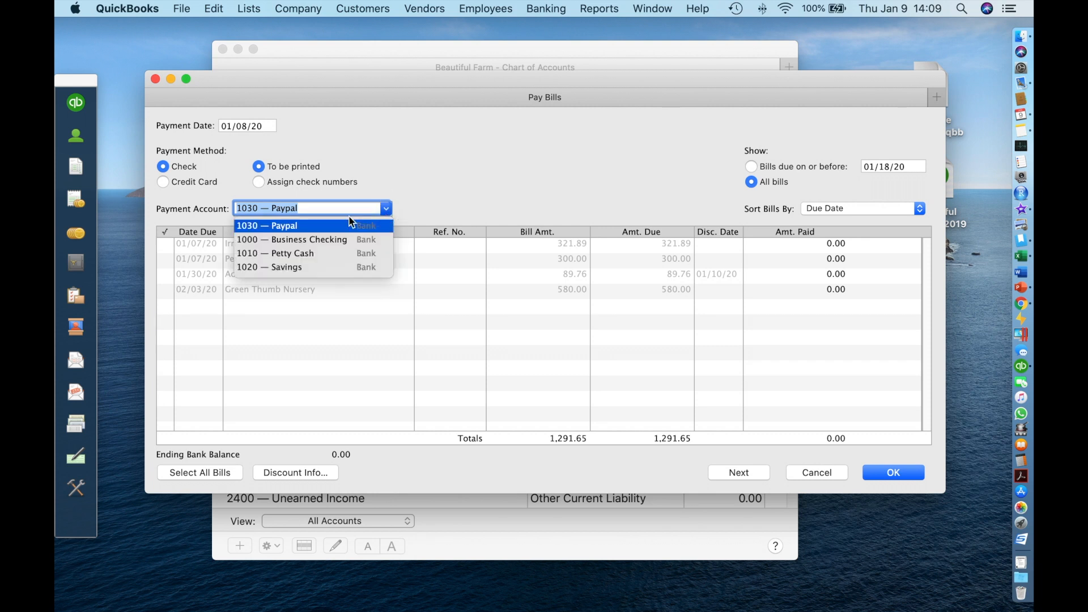
{"action": "left_click", "coordinate": [328, 236]}
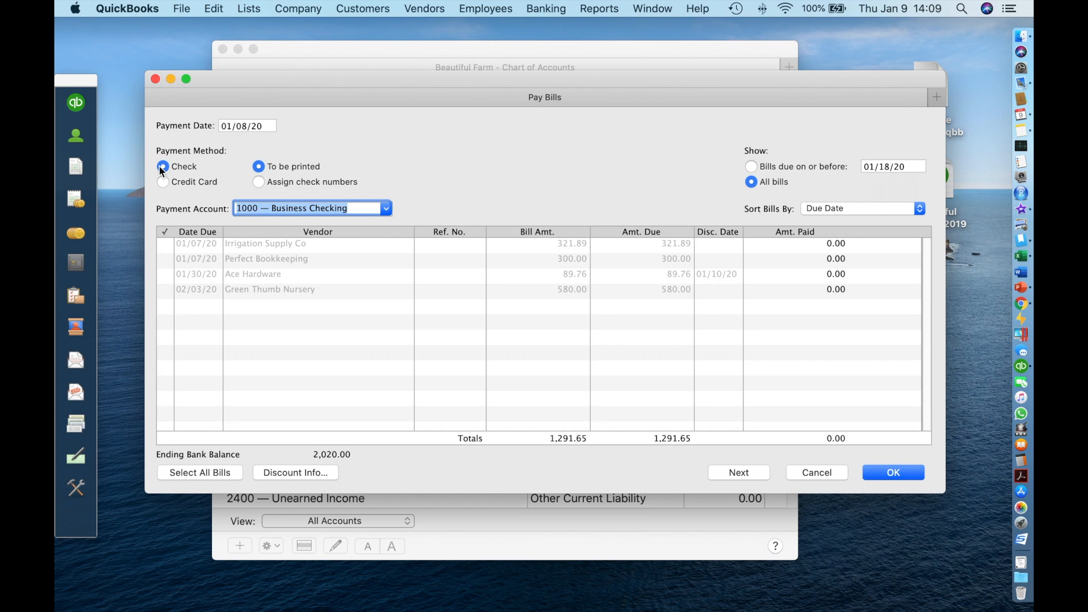
{"action": "left_click", "coordinate": [165, 244]}
{"action": "left_click", "coordinate": [166, 258]}
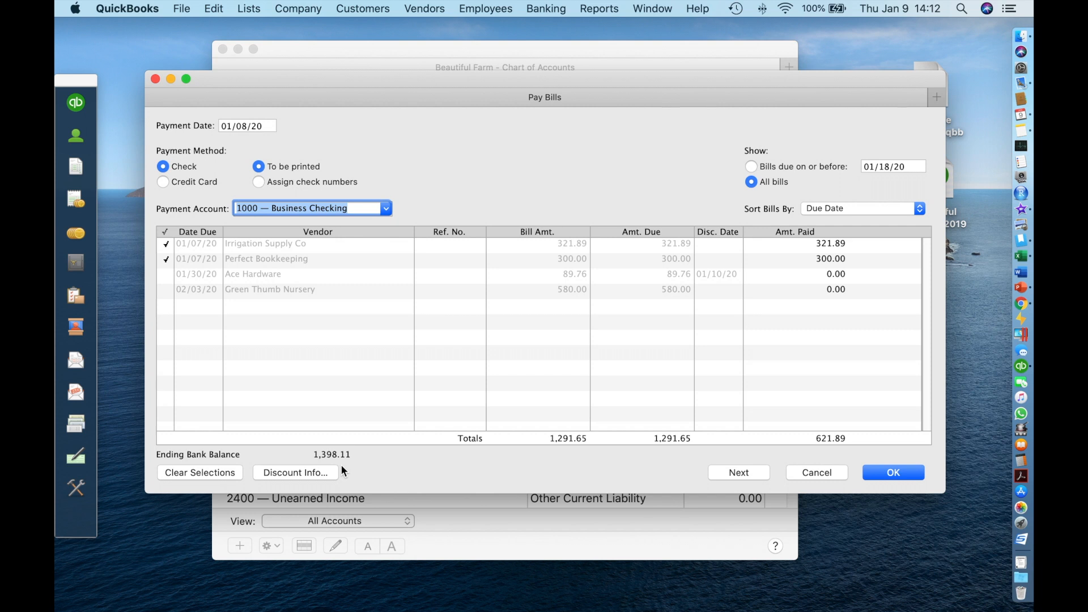
{"action": "left_click", "coordinate": [258, 166]}
{"action": "left_click", "coordinate": [182, 9]}
{"action": "mouse_move", "coordinate": [217, 290]}
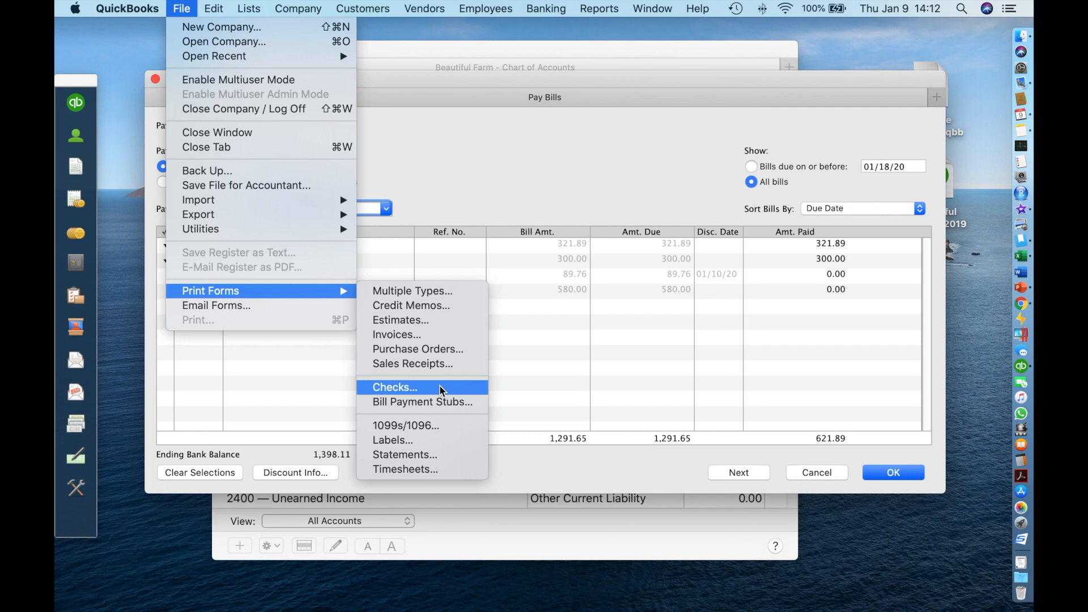
{"action": "left_click", "coordinate": [483, 176]}
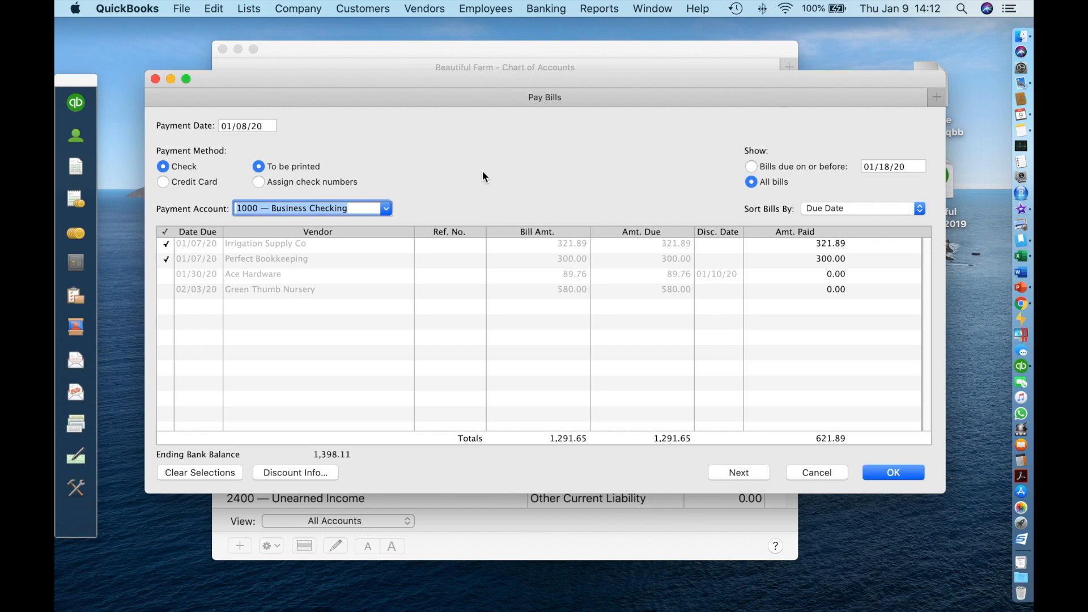
Pay the selected bills with manually assigned check numbers, 104 for Irrigation Supply Co and 105 for Perfect Bookkeeping
{"action": "left_click", "coordinate": [258, 181]}
{"action": "left_click", "coordinate": [888, 472]}
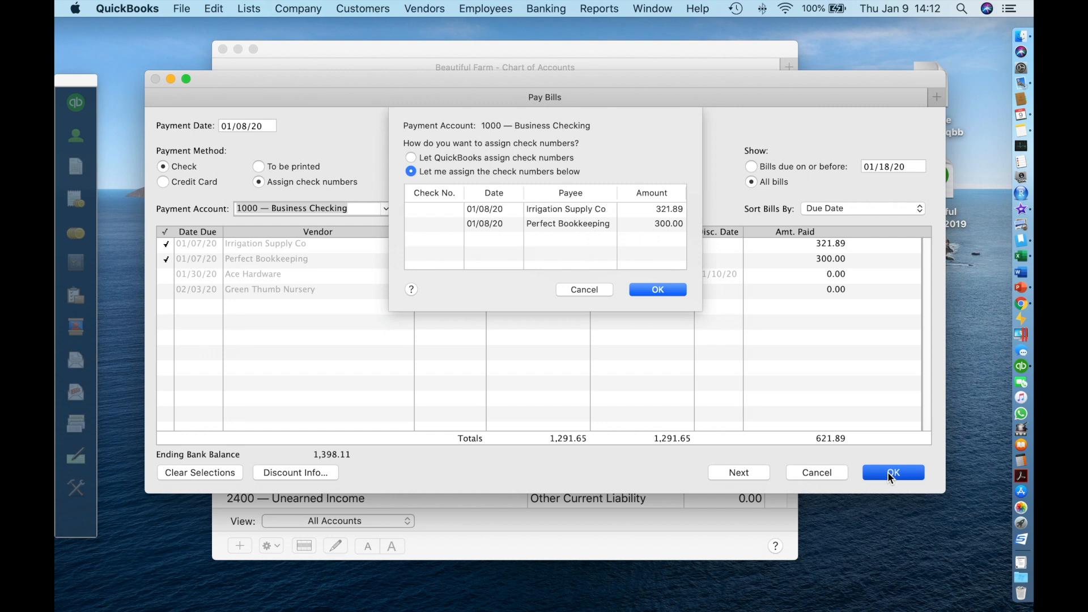
{"action": "left_click", "coordinate": [430, 209]}
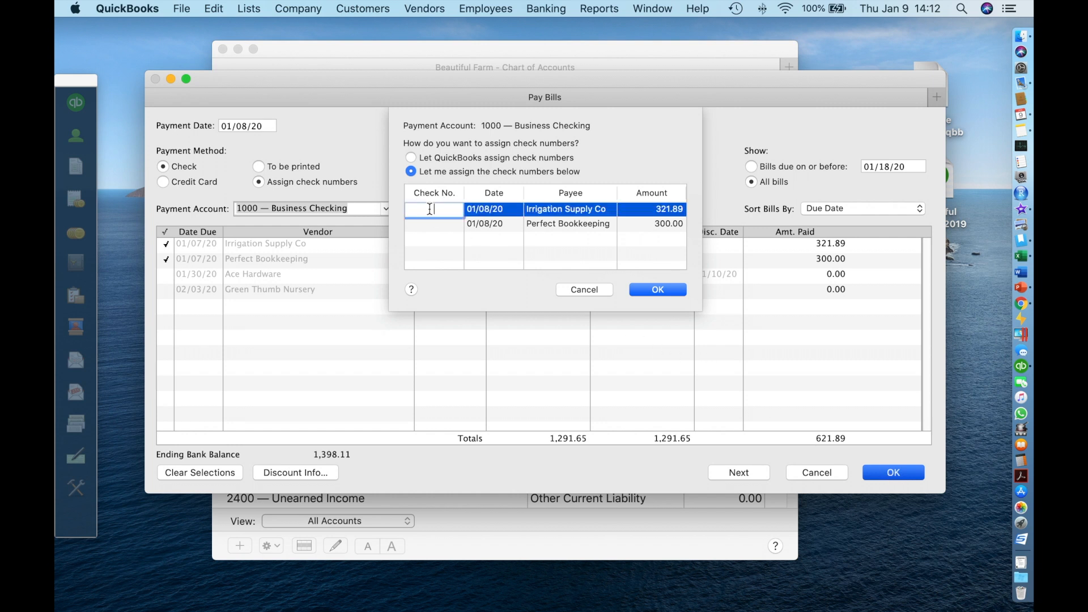
{"action": "type", "text": "104"}
{"action": "left_click", "coordinate": [430, 223]}
{"action": "type", "text": "105"}
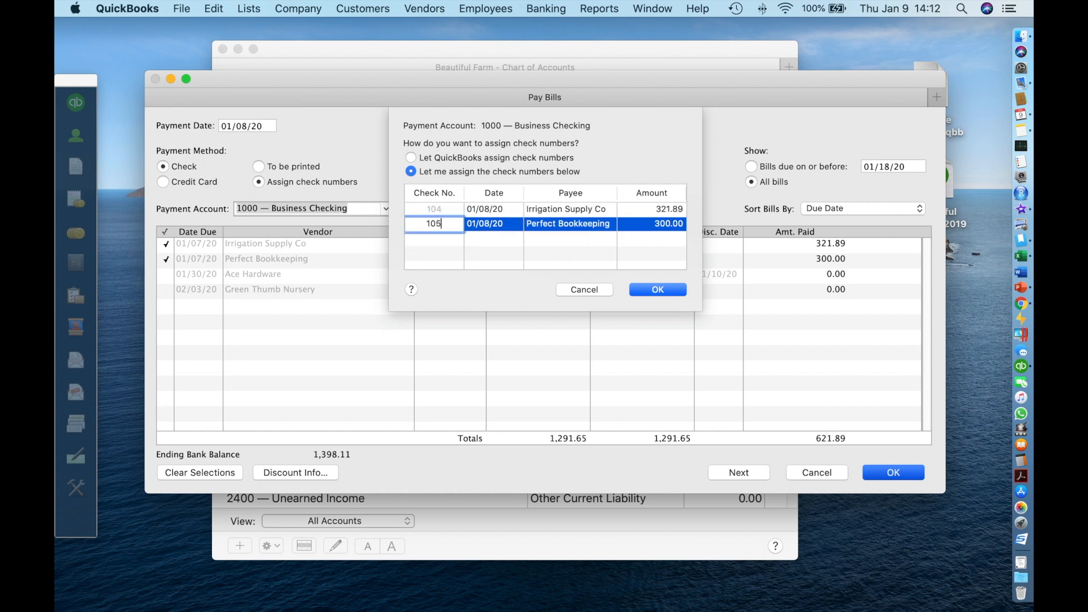
{"action": "left_click", "coordinate": [639, 291]}
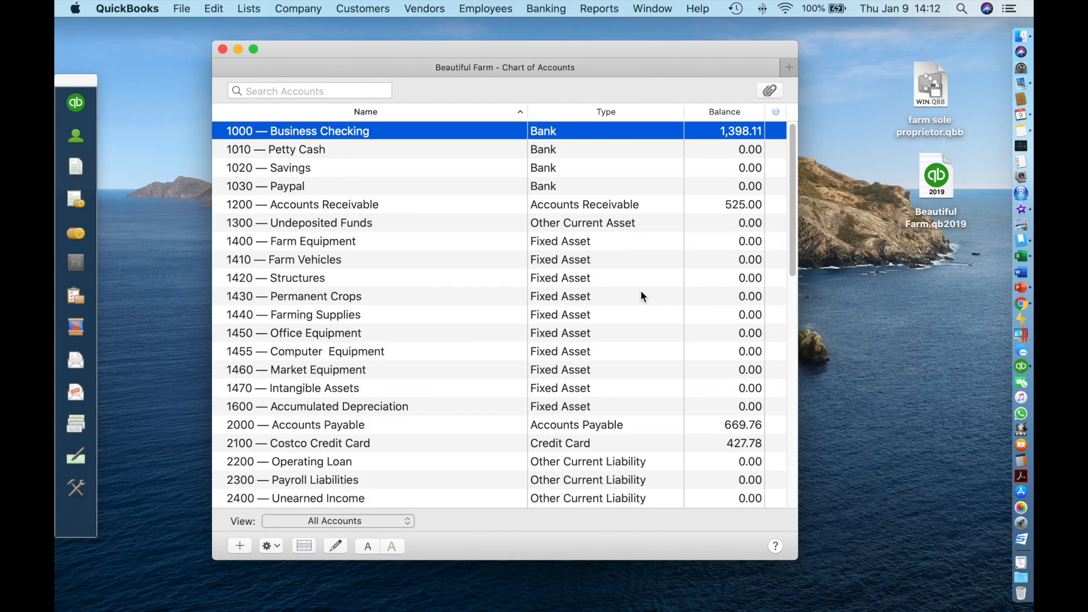
Open the 1000 — Business Checking register to review the recorded bill payment checks
{"action": "double_click", "coordinate": [428, 133]}
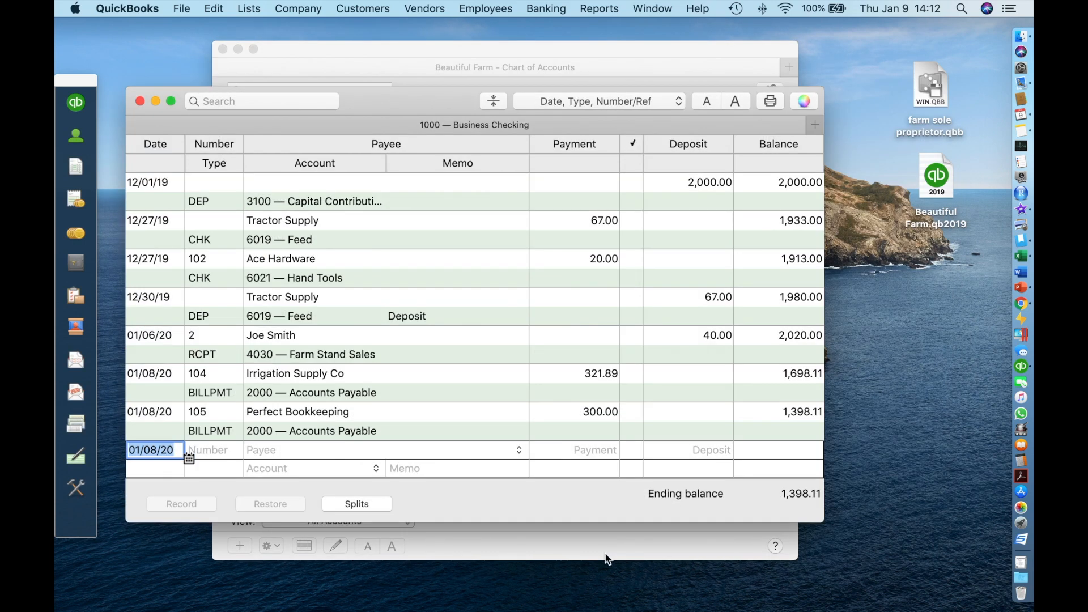